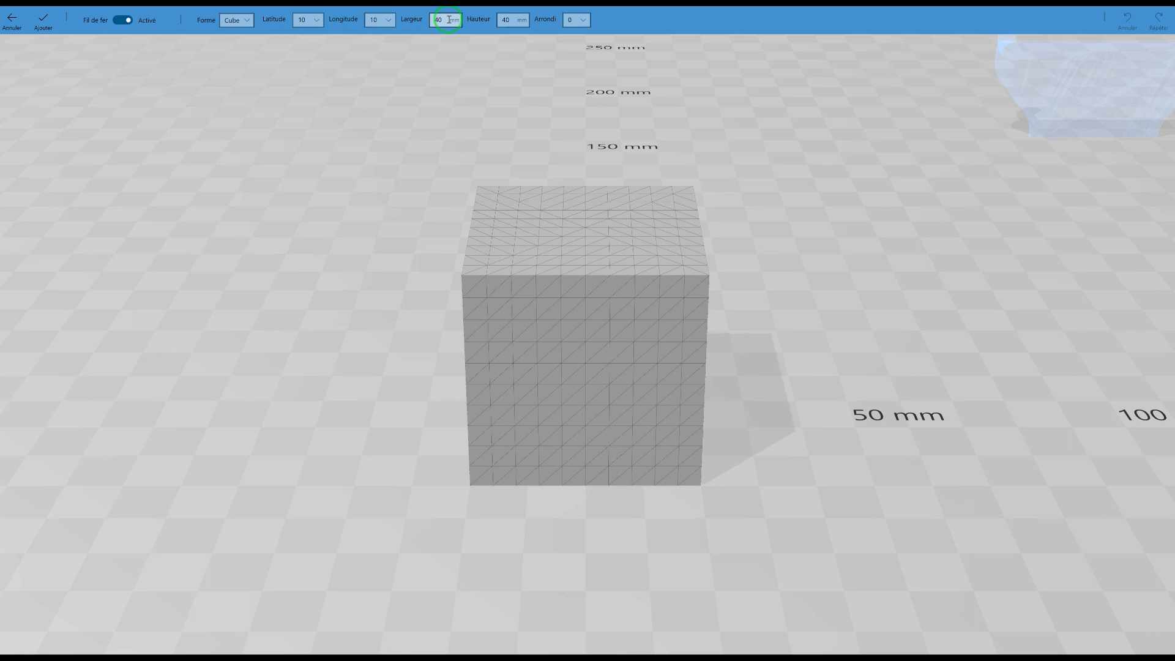
- Add the custom cube, 40 mm wide and high with wireframe off, and set its Z size to 10 mm
left_click(122, 20)
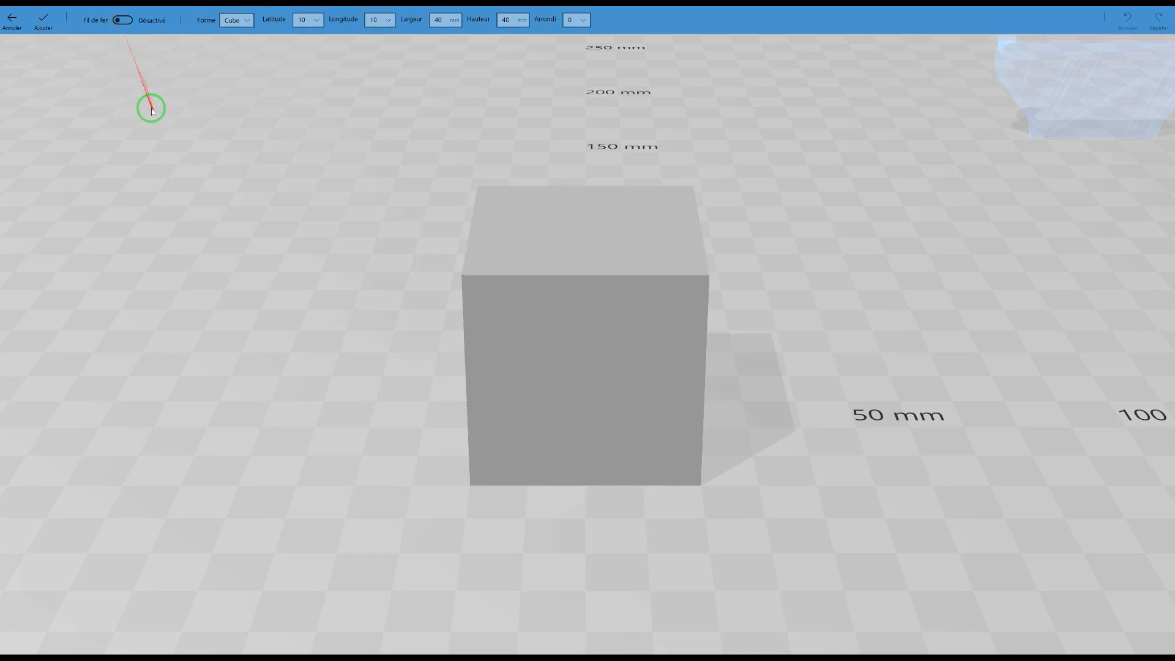
left_click(37, 27)
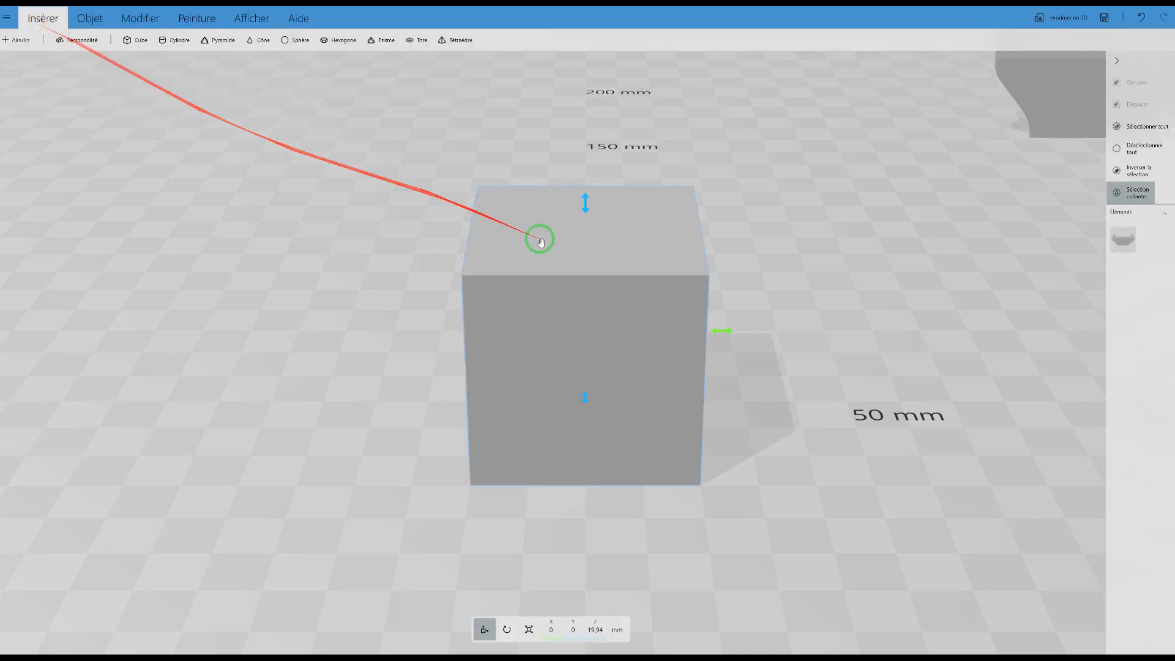
left_click(529, 630)
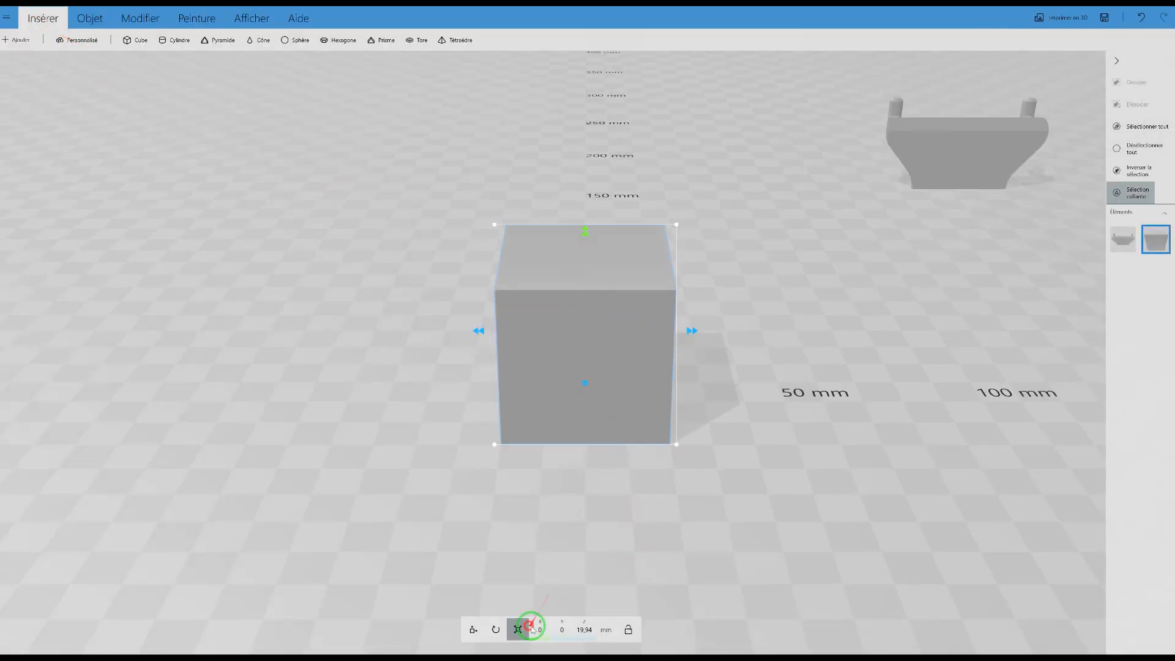
left_click(582, 628)
left_click(564, 630)
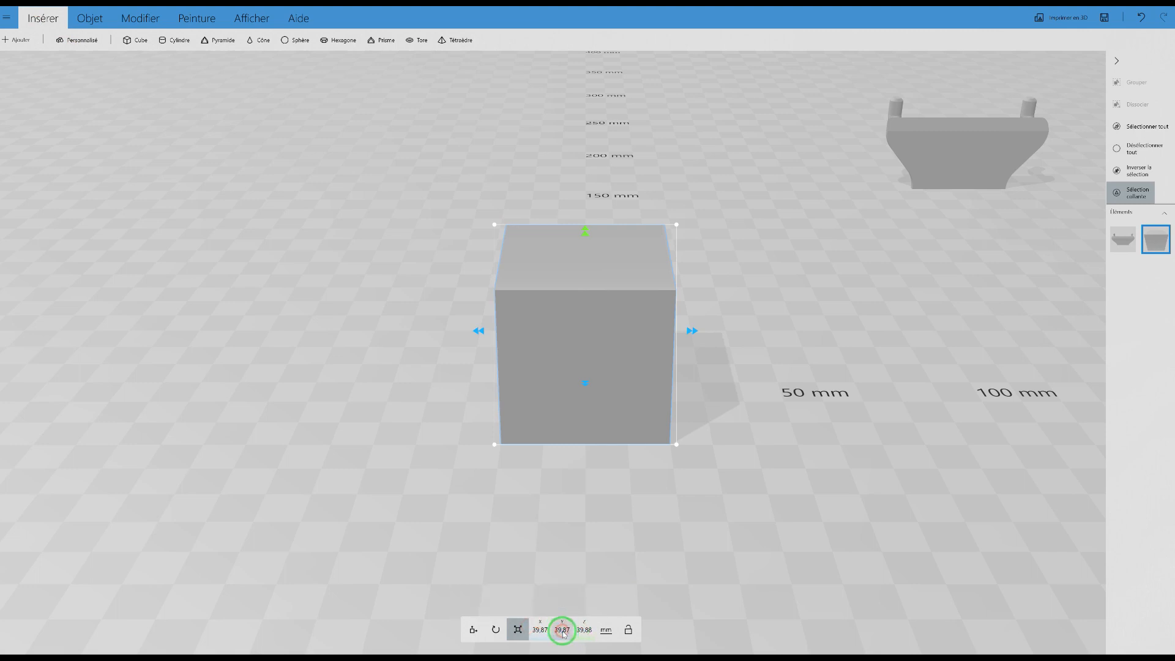
left_click(584, 629)
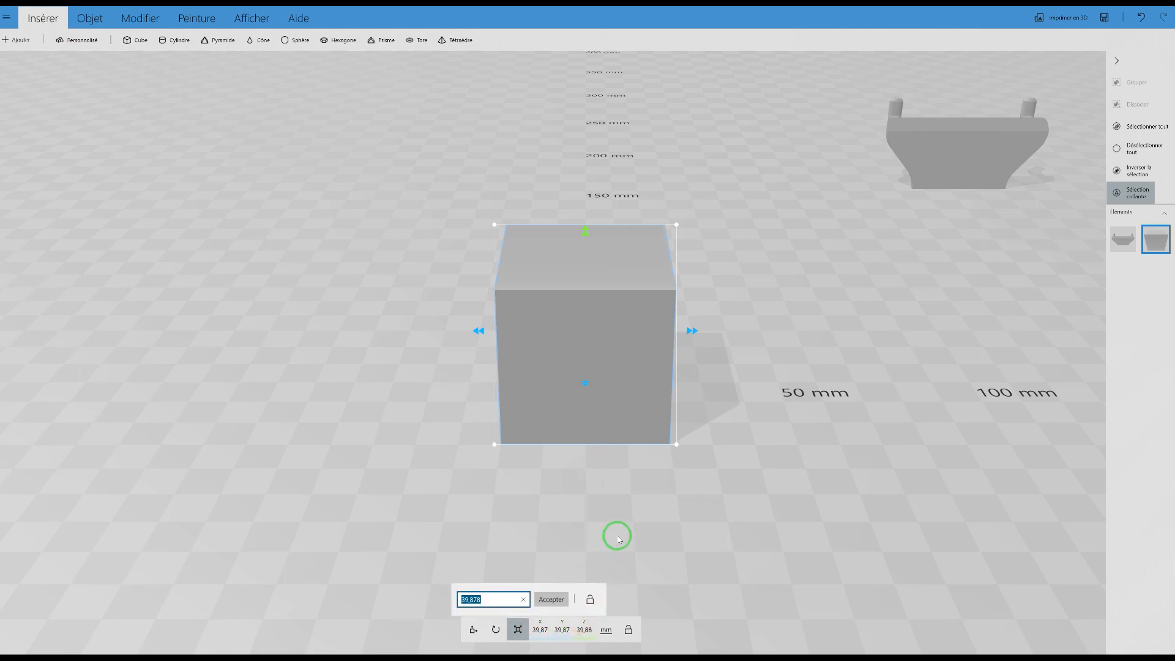
key("Return")
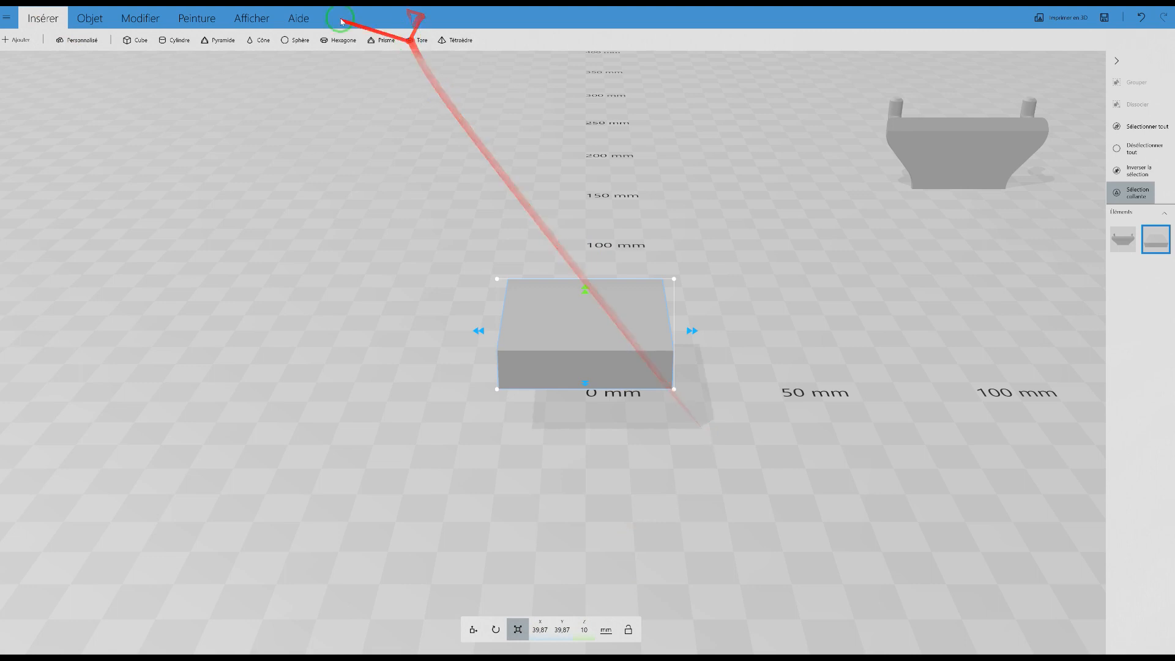
- Settle the 10 mm thick block on the ground and move it in front of the existing bracket part
left_click(90, 18)
left_click(394, 40)
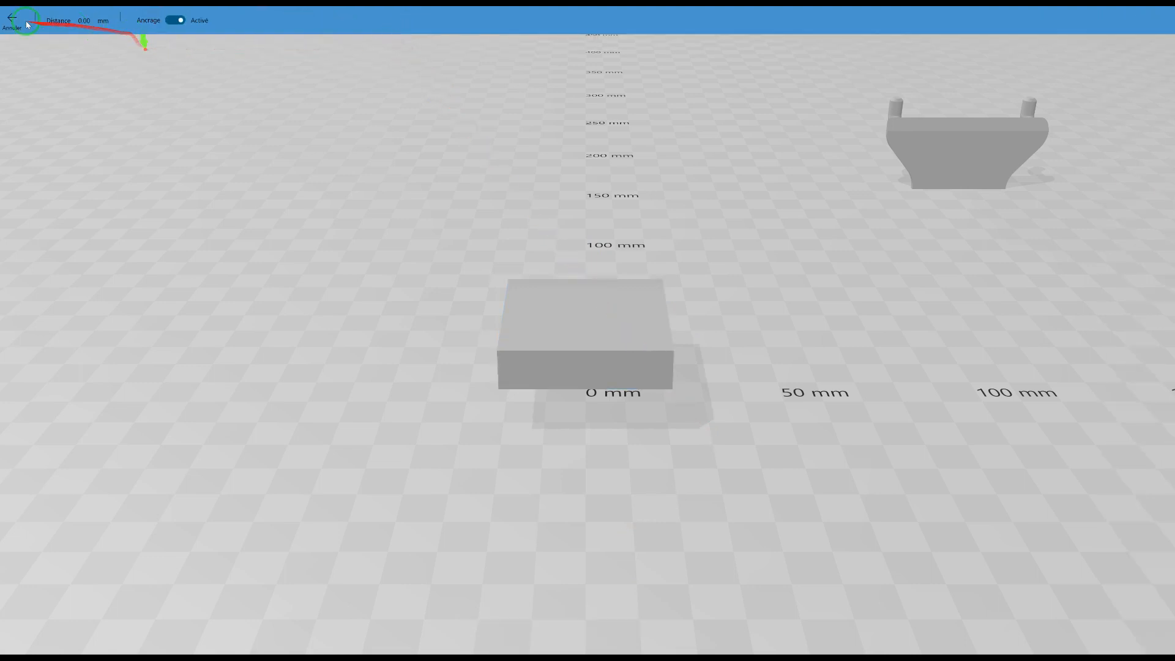
left_click(16, 23)
left_click(311, 38)
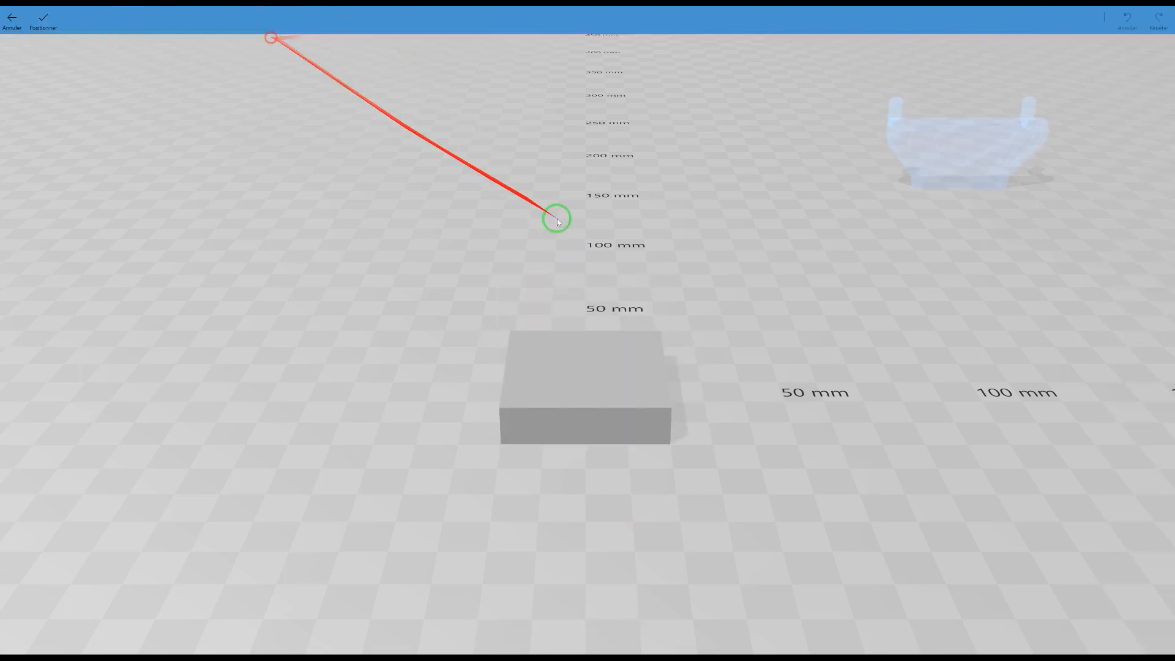
left_click(34, 21)
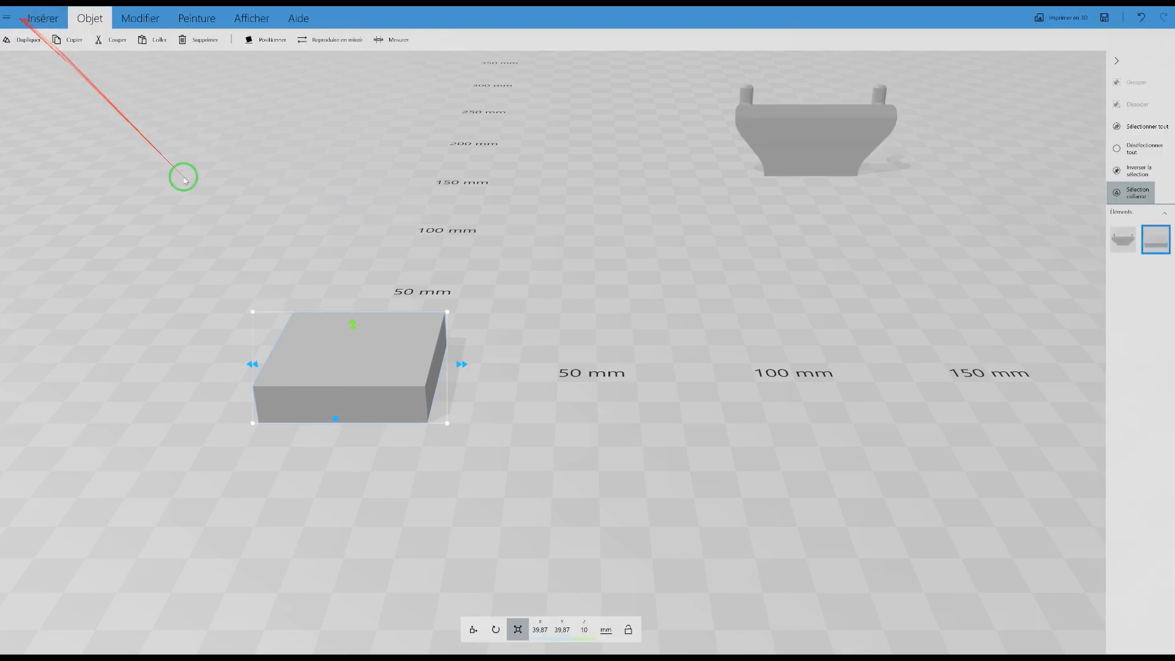
left_click_drag(341, 367, 803, 277)
right_click_drag(731, 349, 551, 433)
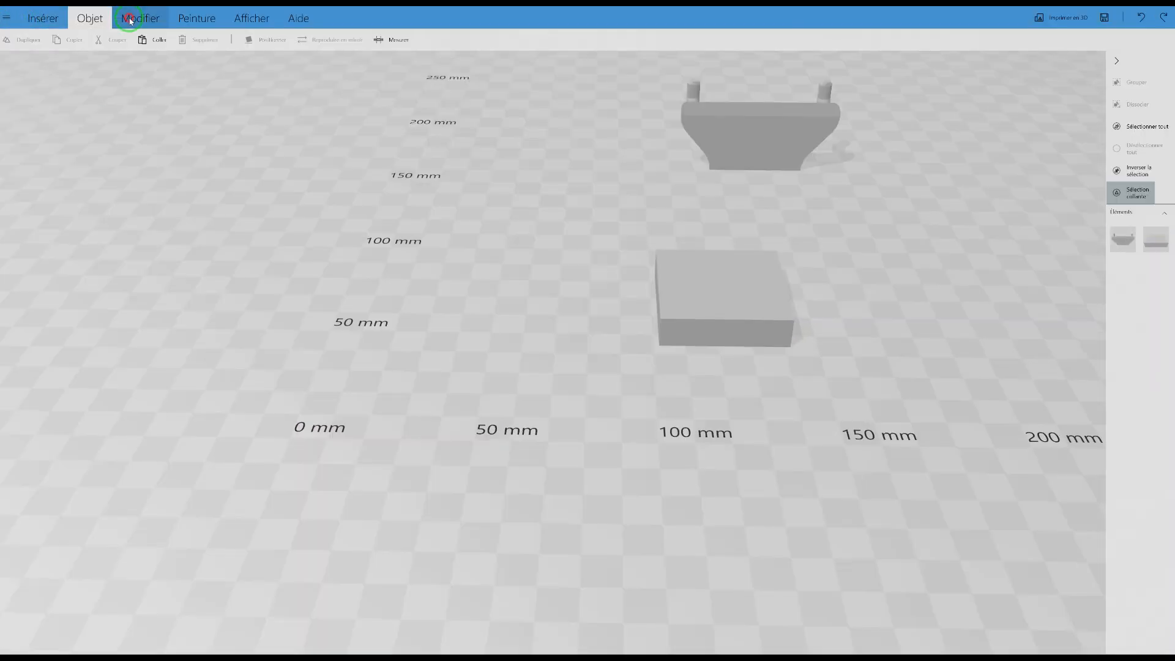
- Add a second custom cube with width and height set to 34 mm
left_click(130, 20)
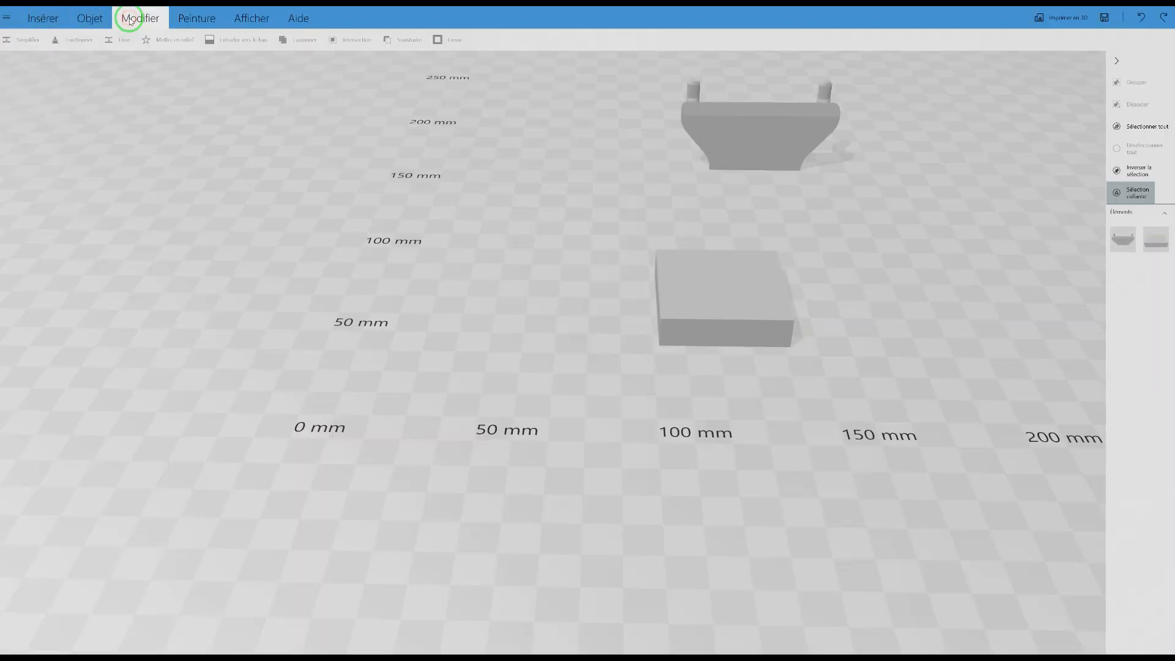
left_click(187, 18)
left_click(37, 18)
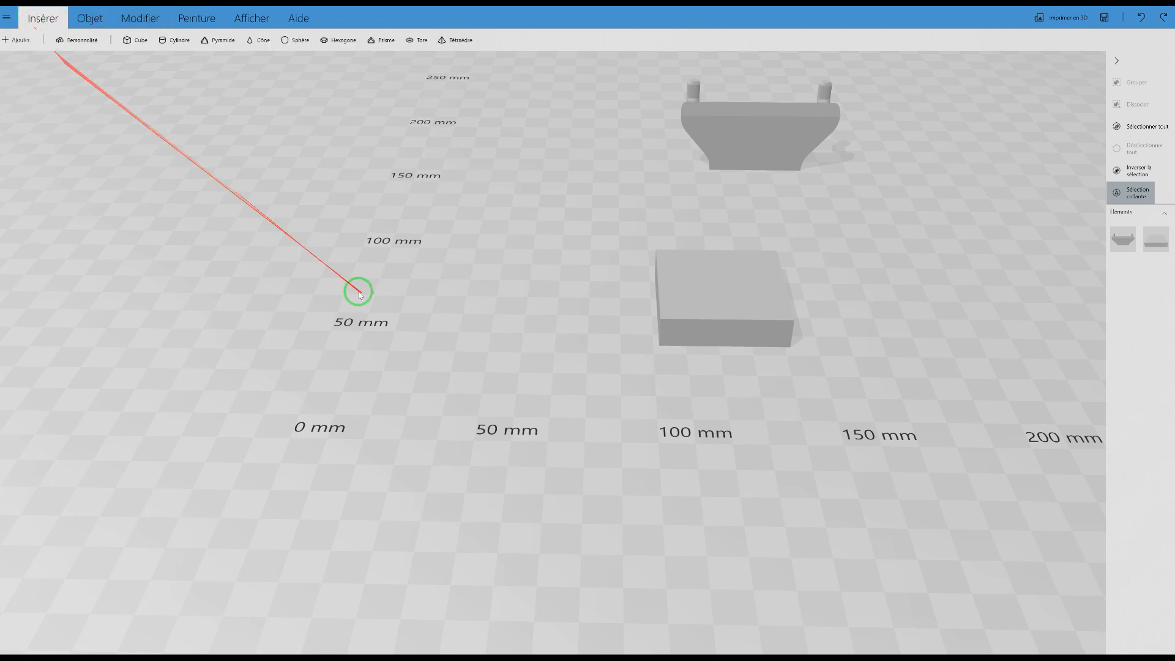
scroll(359, 293, "down", 3)
scroll(359, 293, "down", 1)
right_click_drag(453, 315, 427, 380)
scroll(426, 380, "up", 3)
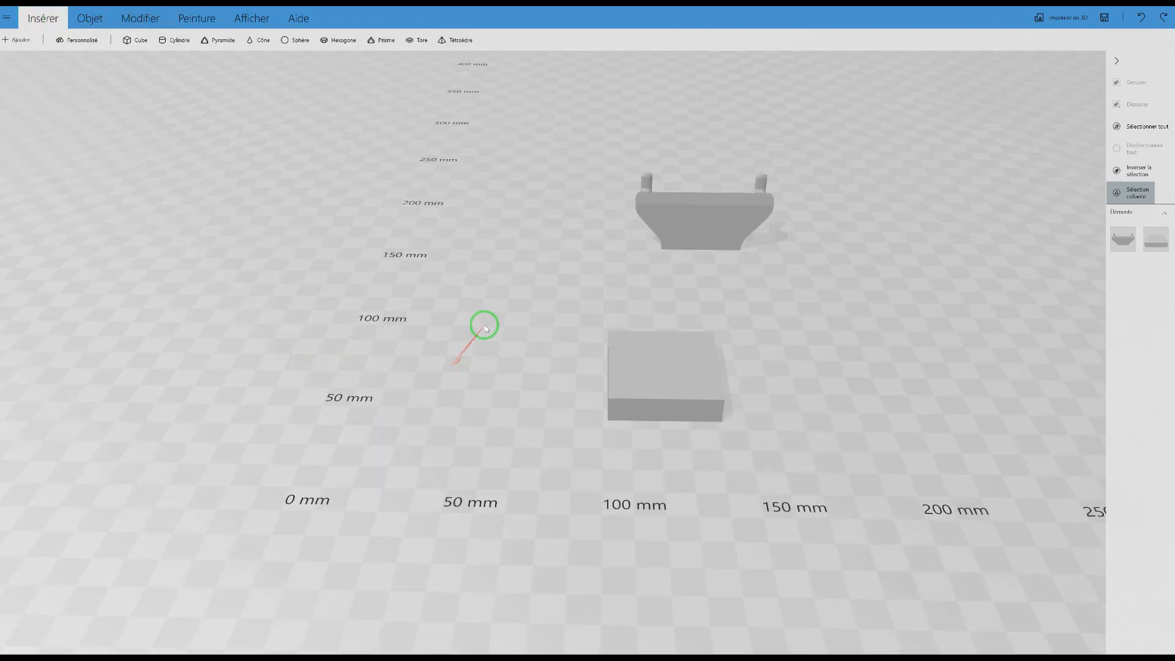
left_click(81, 43)
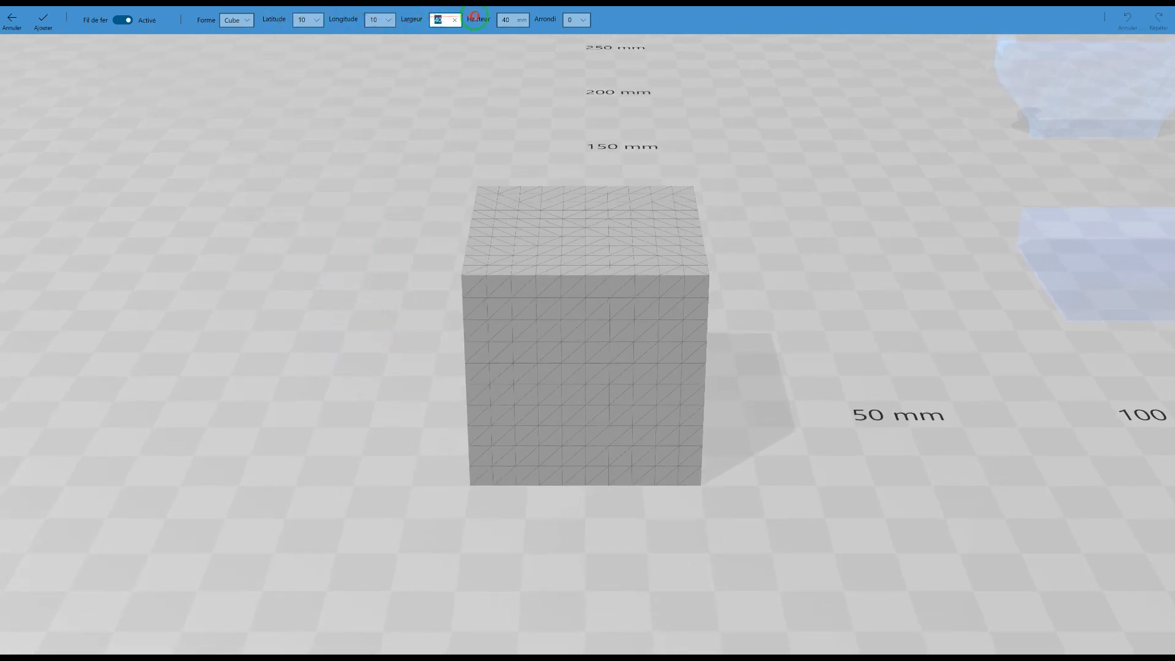
left_click(512, 20)
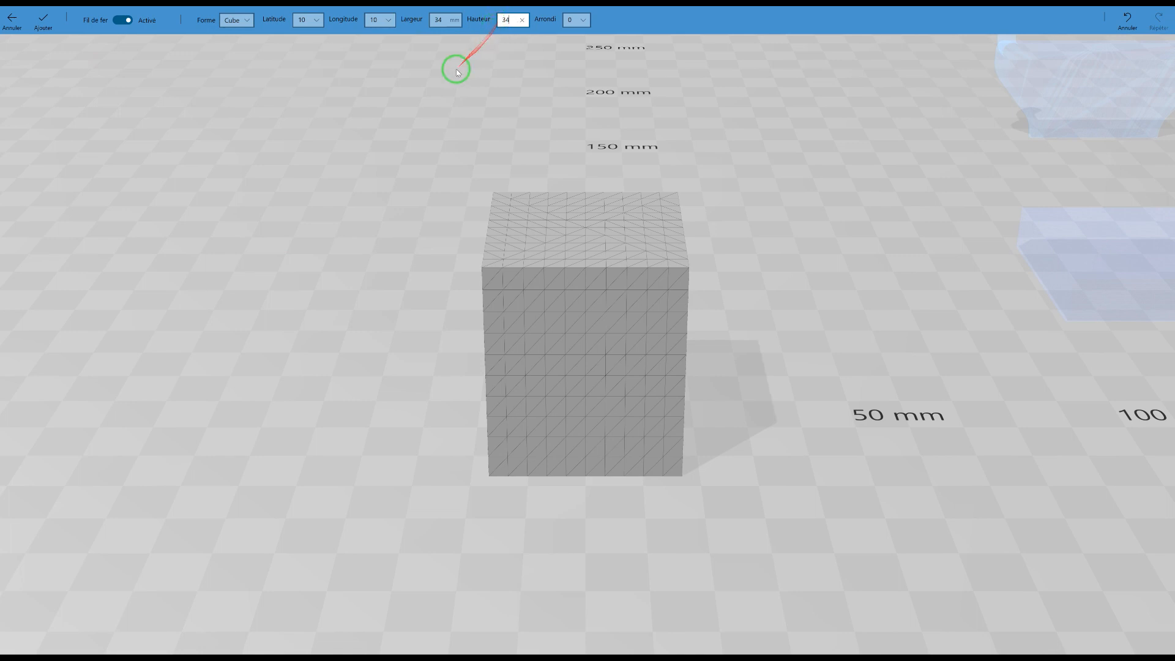
left_click(42, 19)
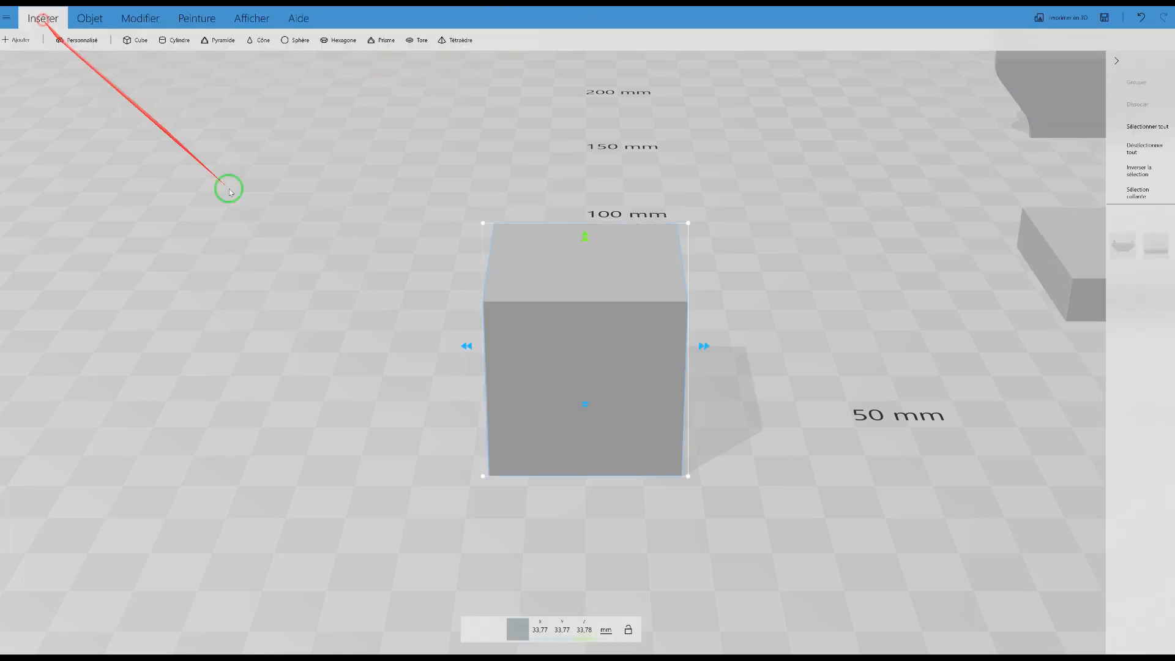
- Try setting the second cube's Y size to 8 mm, and undo the change
left_click(564, 630)
key("Return")
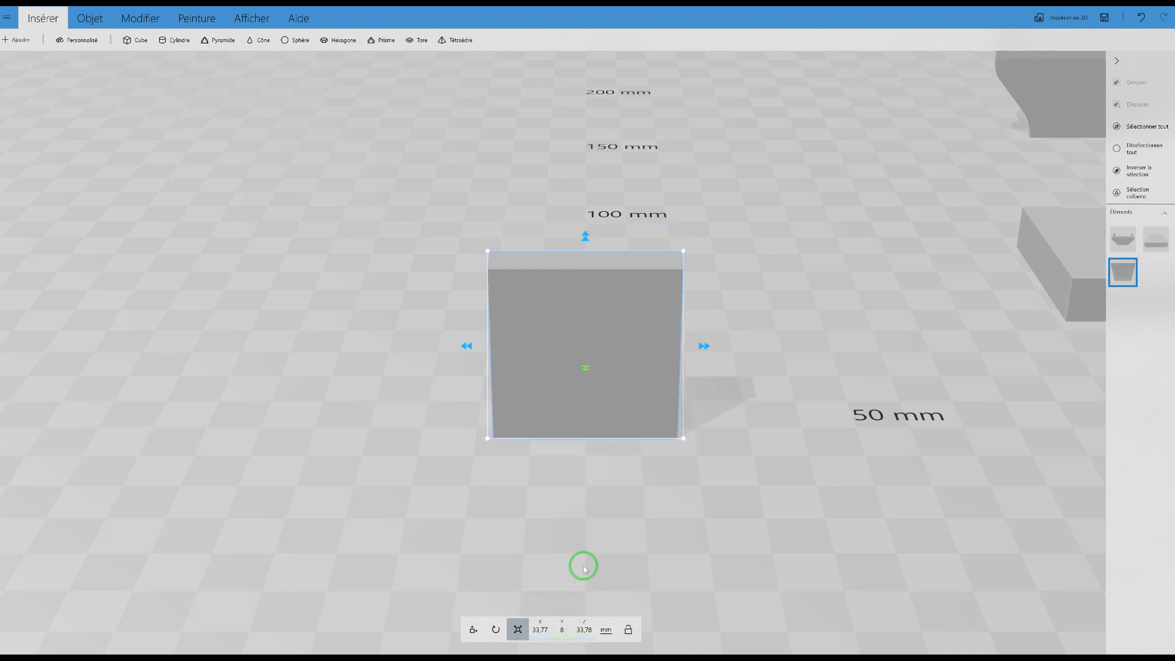
key("ctrl+z")
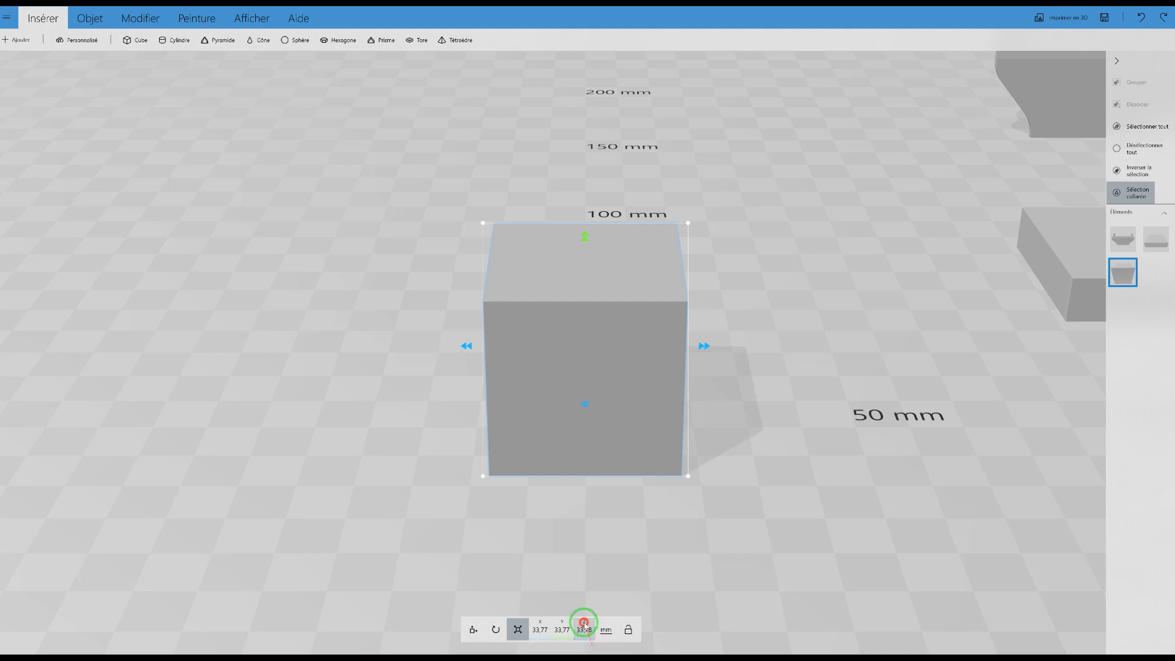
- Set the second cube's Z size to 8 mm and settle the resulting block on the ground
left_click(584, 628)
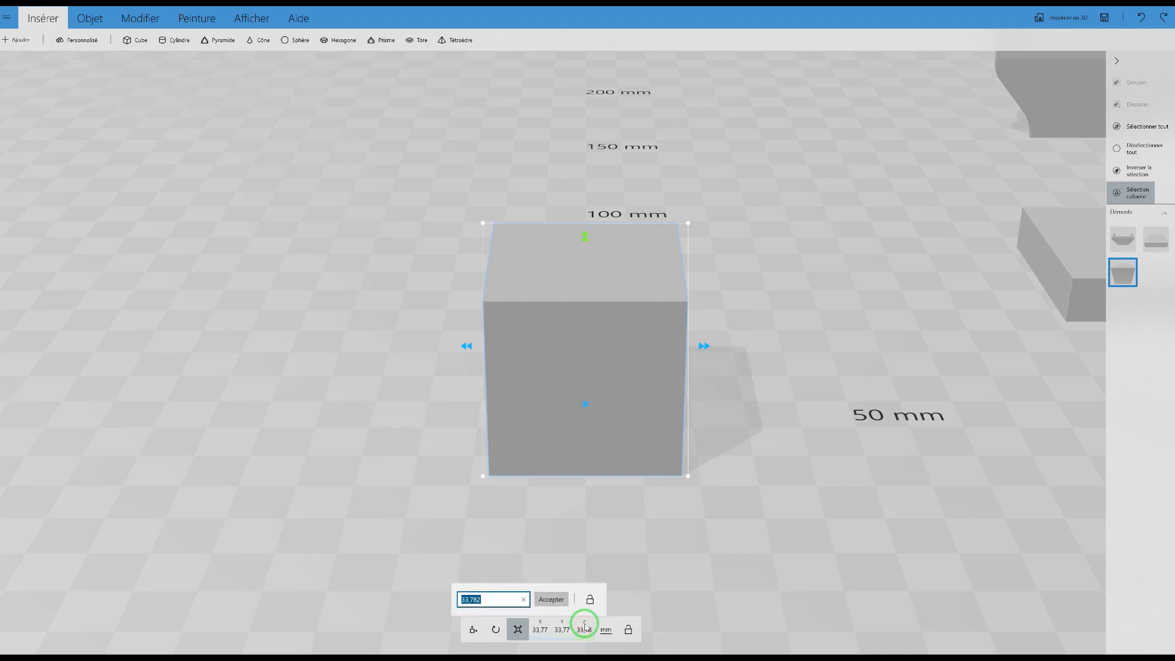
type("8")
key("Return")
right_click_drag(738, 444, 355, 438)
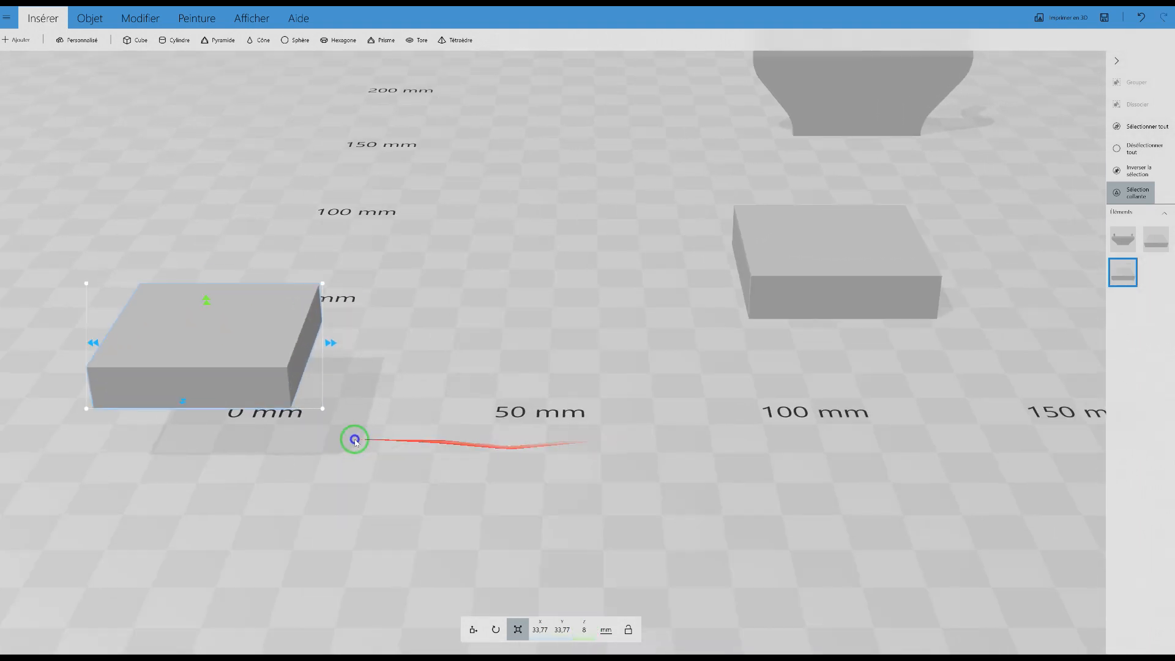
left_click(90, 18)
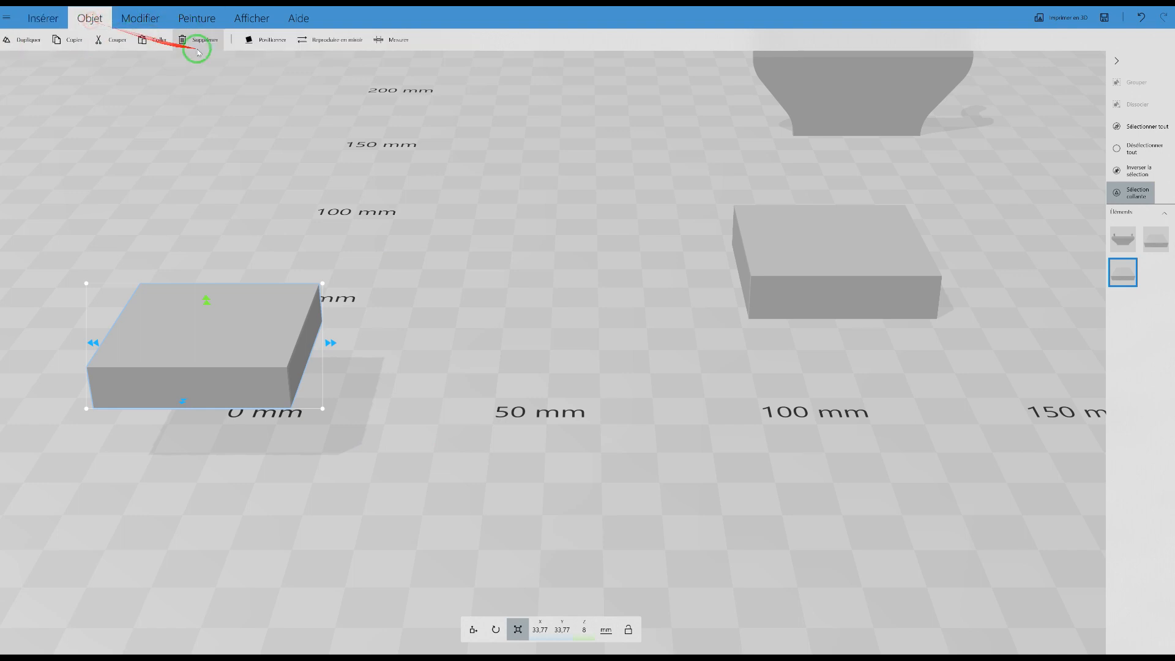
left_click(262, 38)
left_click(41, 27)
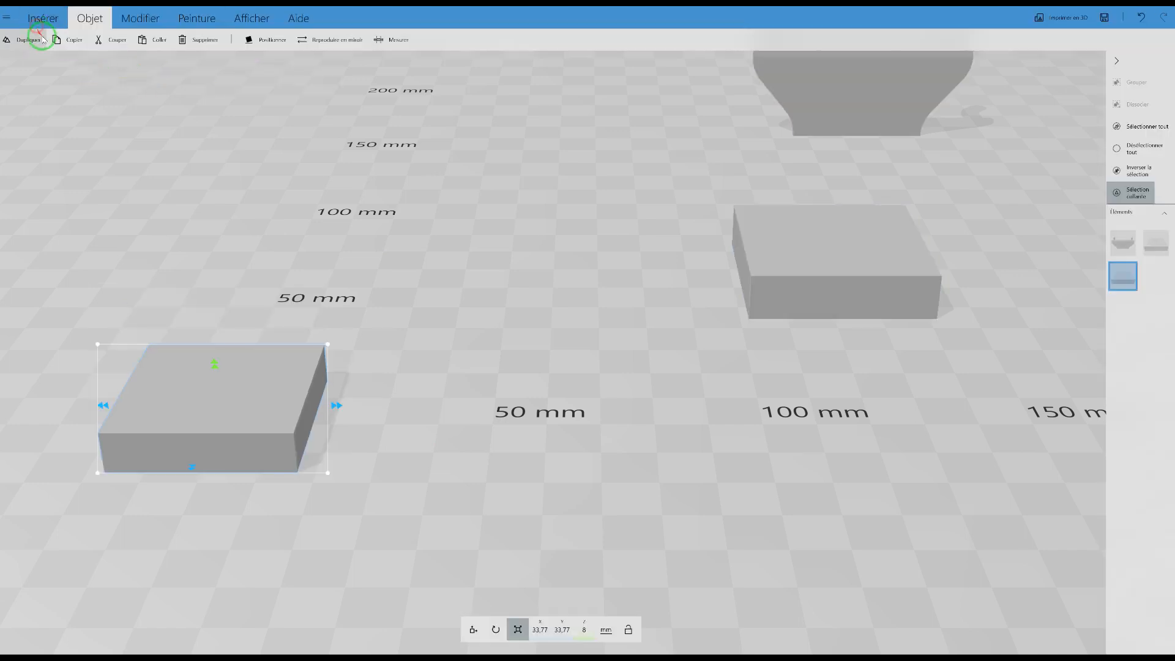
- Move the smaller block to X 121.71, Y 64.17 over the larger one and sink it to Z 6, flush with the larger block's upper face
left_click_drag(233, 412, 857, 249)
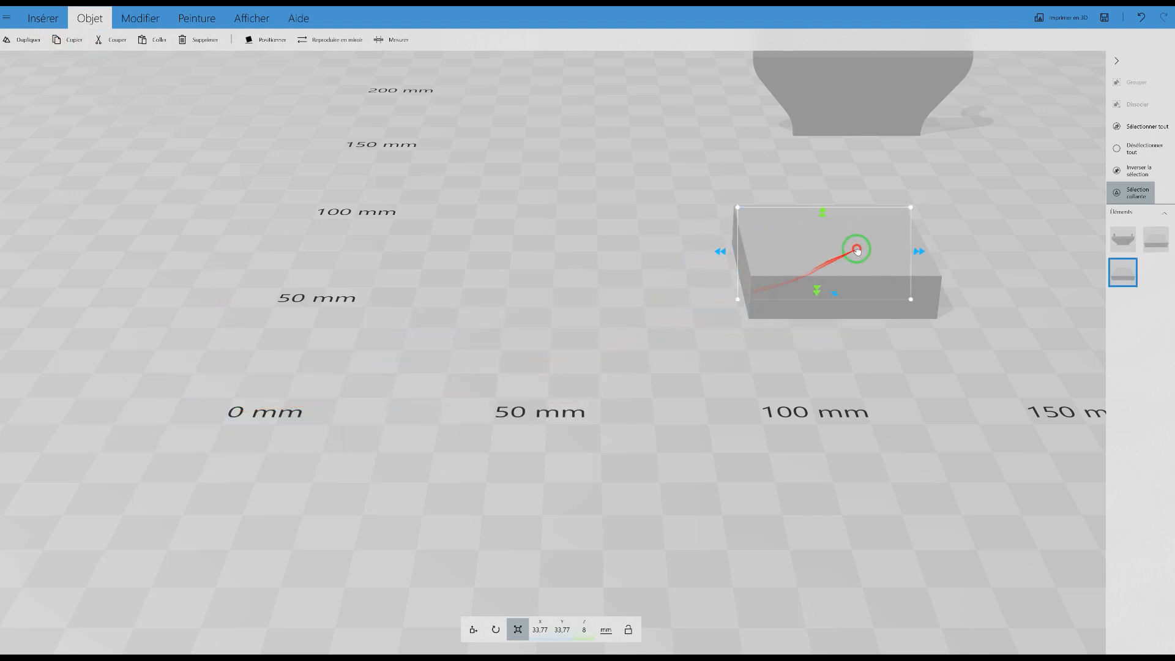
left_click(480, 629)
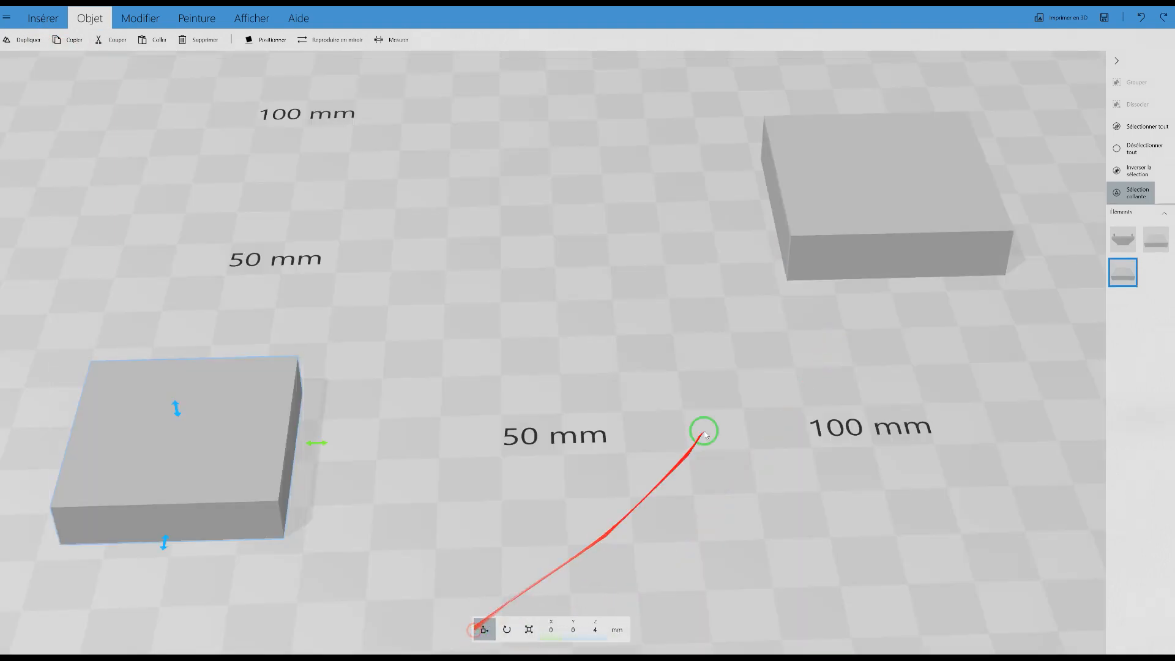
left_click_drag(137, 412, 761, 160)
right_click_drag(559, 320, 760, 453)
left_click_drag(734, 425, 743, 423)
right_click_drag(913, 420, 811, 439)
right_click_drag(957, 432, 766, 458)
right_click_drag(833, 442, 643, 454)
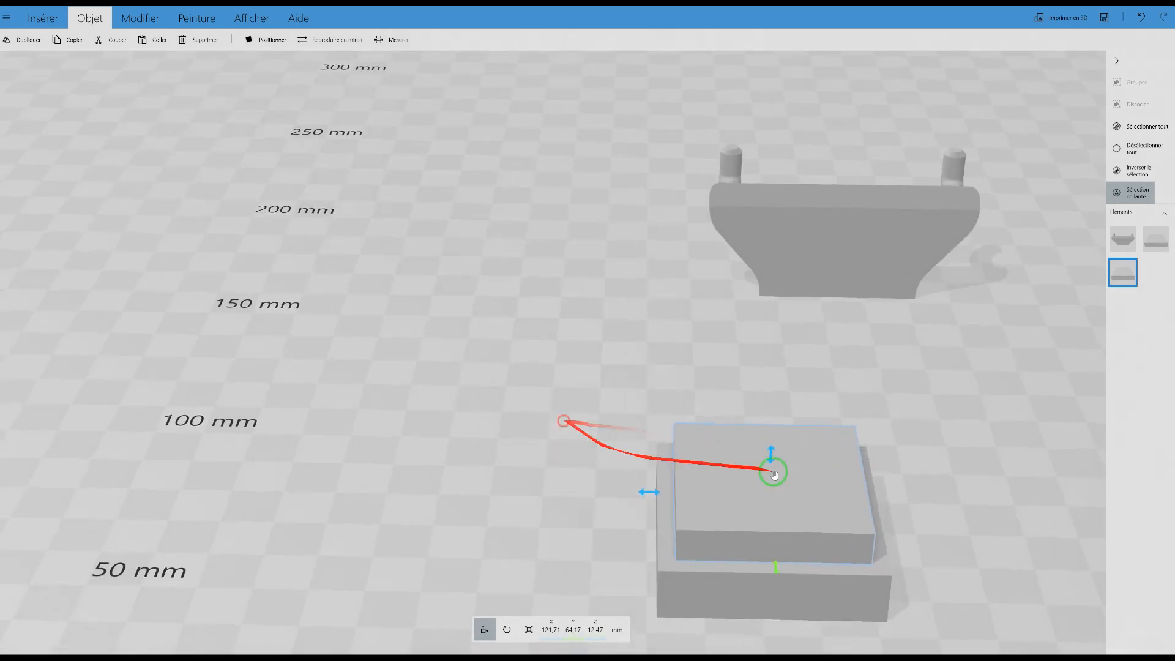
left_click_drag(769, 453, 761, 478)
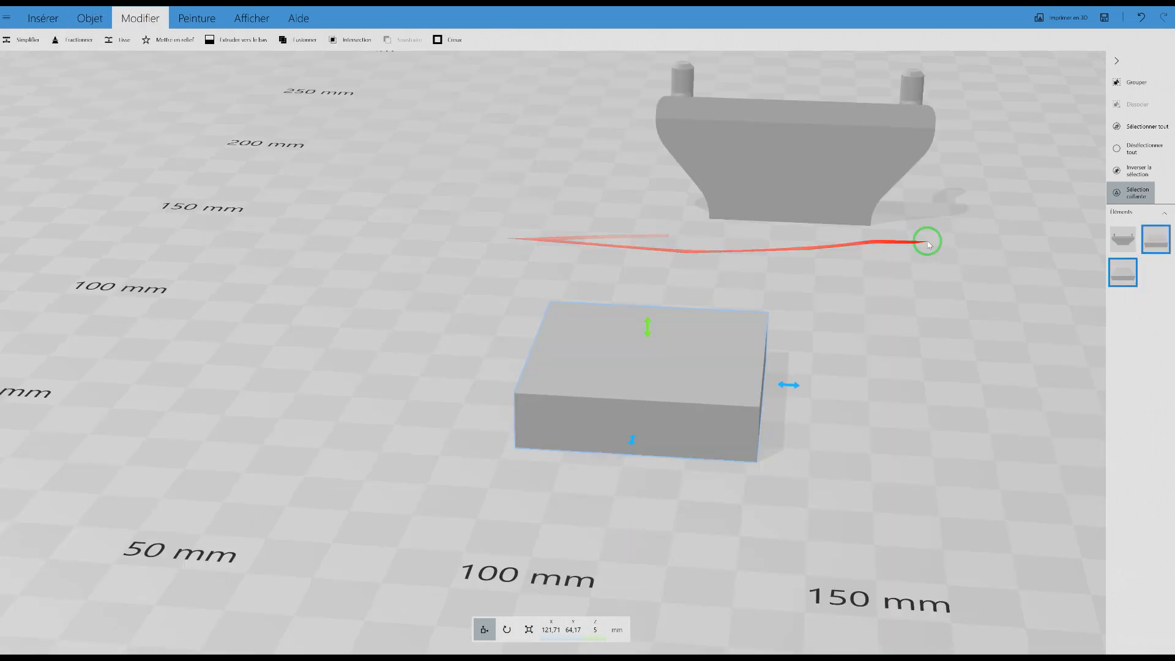
- Subtract the smaller block from the larger one to form an open hollow box
left_click(1143, 245)
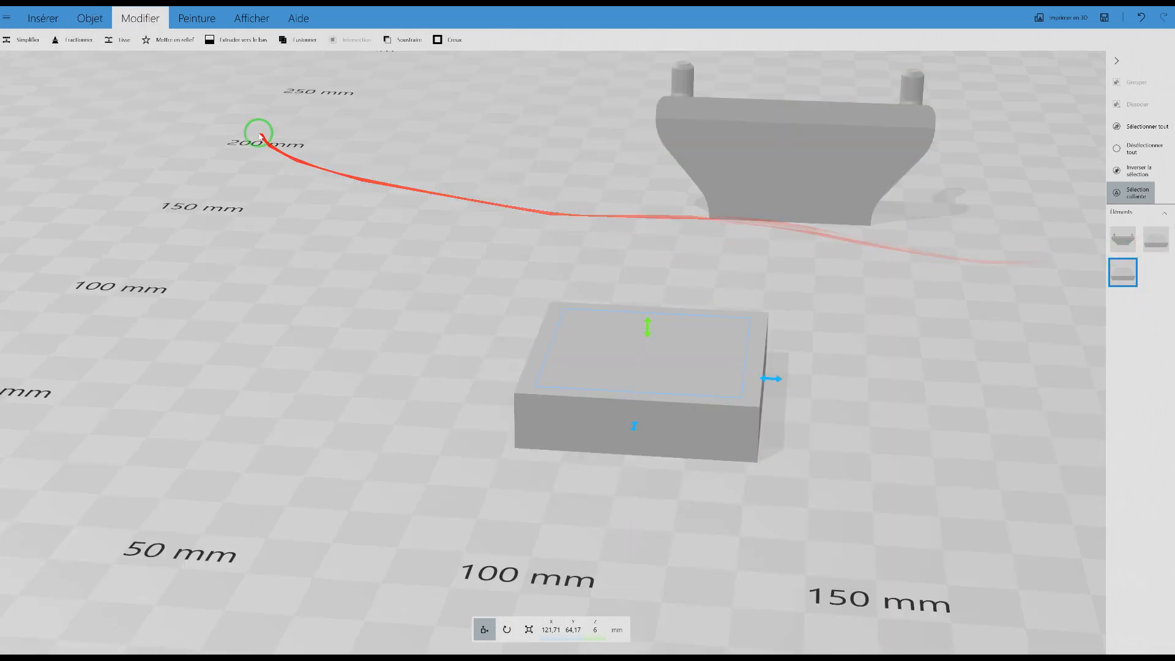
left_click(387, 40)
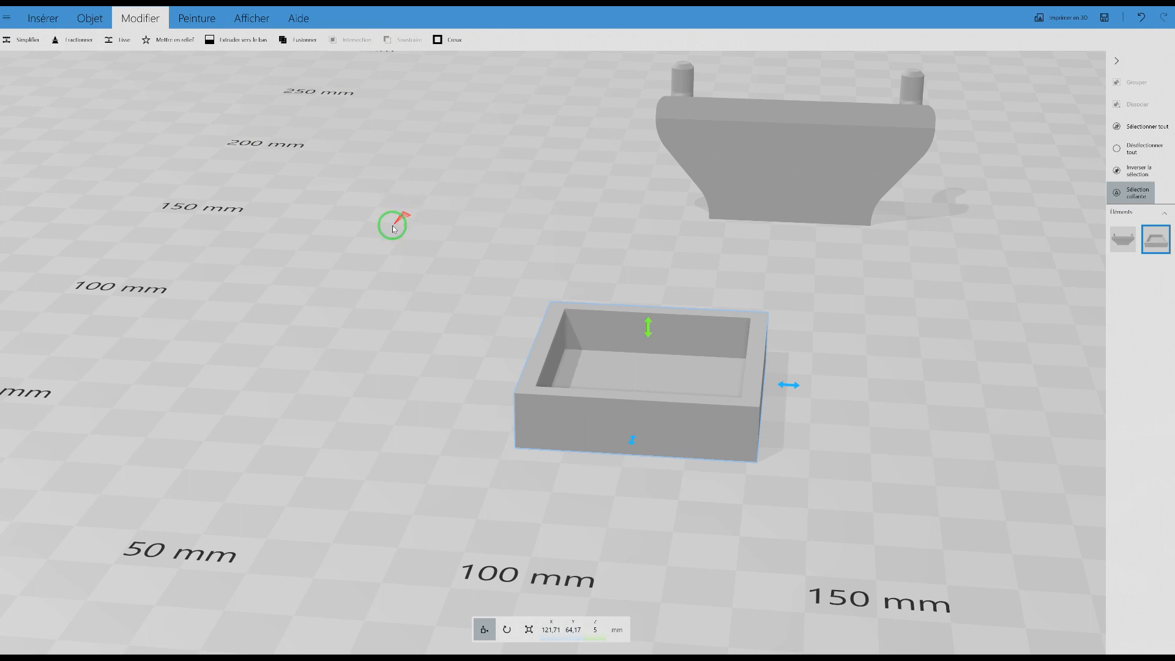
left_click_drag(408, 245, 428, 247)
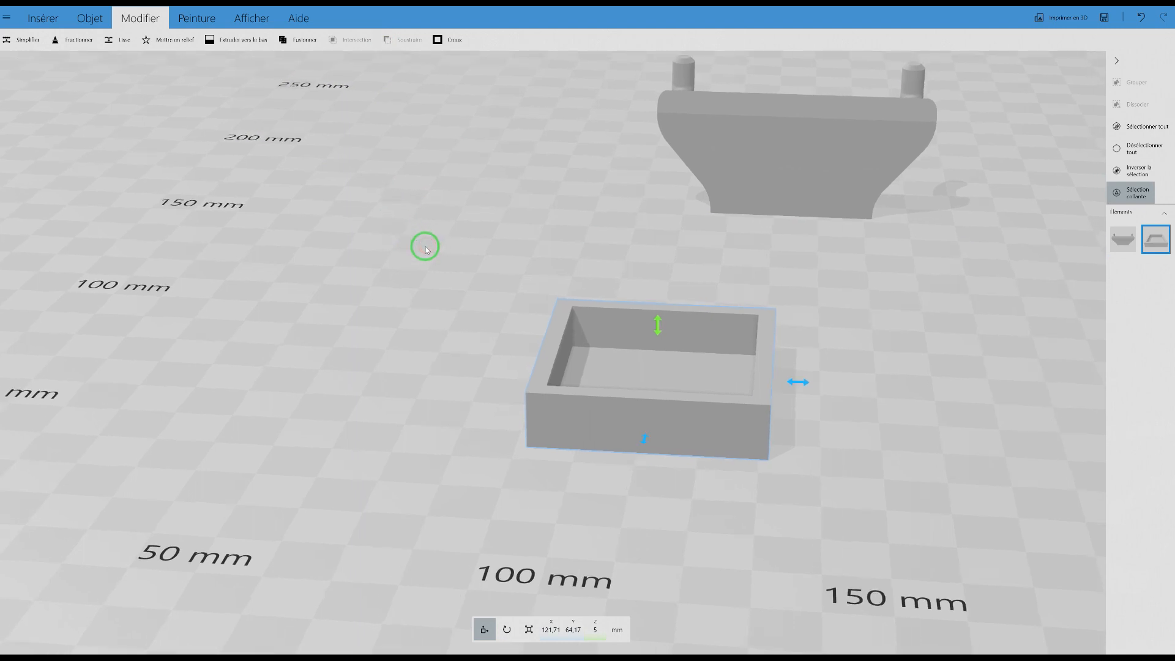
left_click_drag(411, 247, 419, 273)
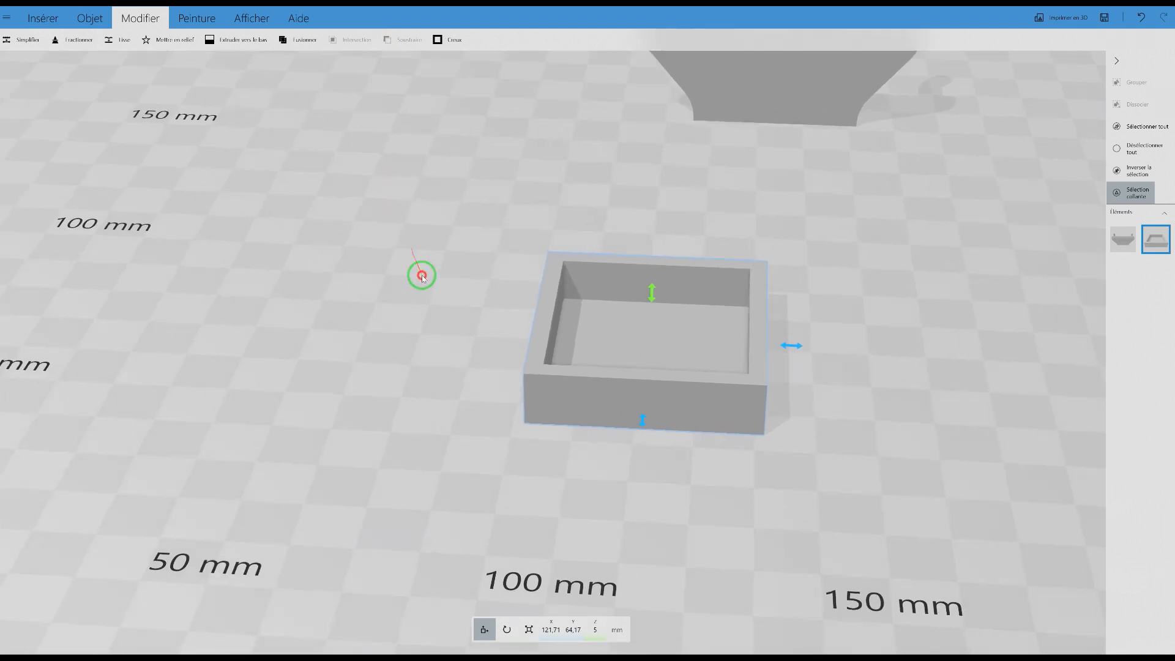
- Measure the inside of the box's cavity between its front and back walls
left_click(91, 17)
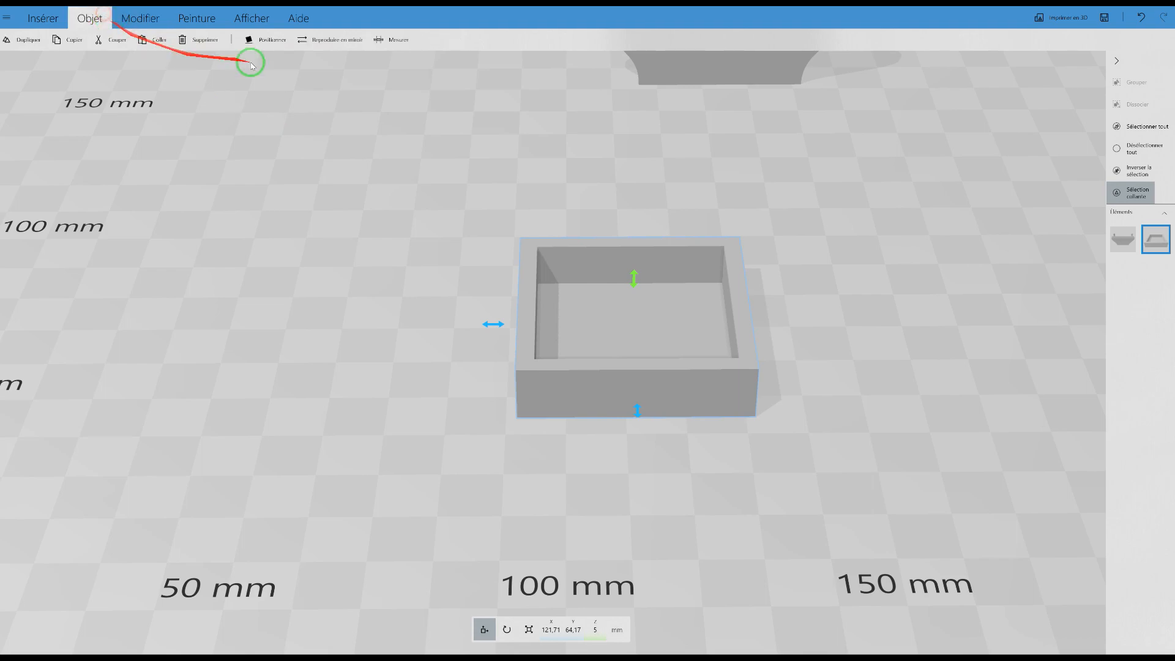
left_click(378, 45)
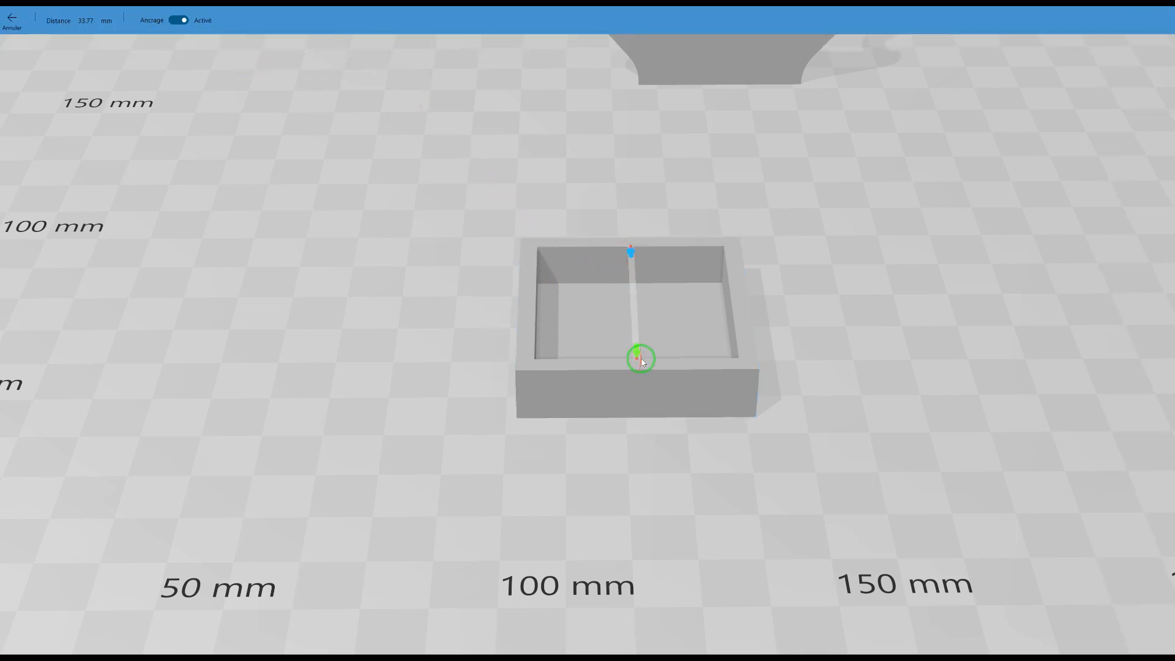
left_click_drag(643, 362, 577, 231)
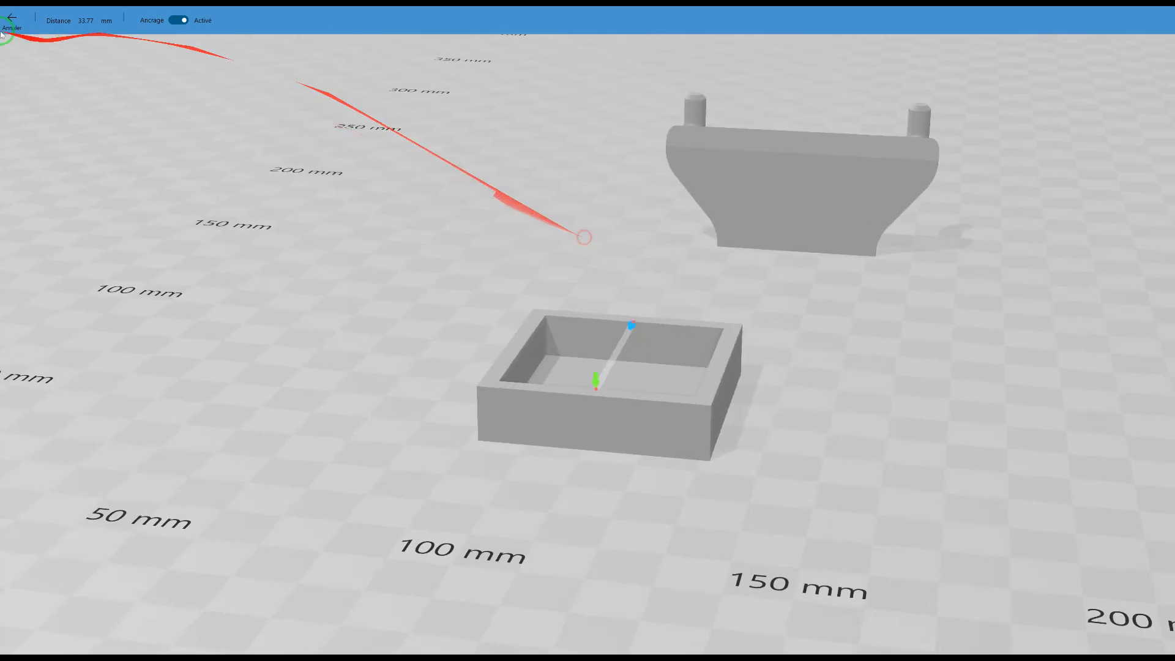
left_click(12, 19)
- Duplicate the hollow box
left_click_drag(418, 238, 552, 339)
left_click(552, 339)
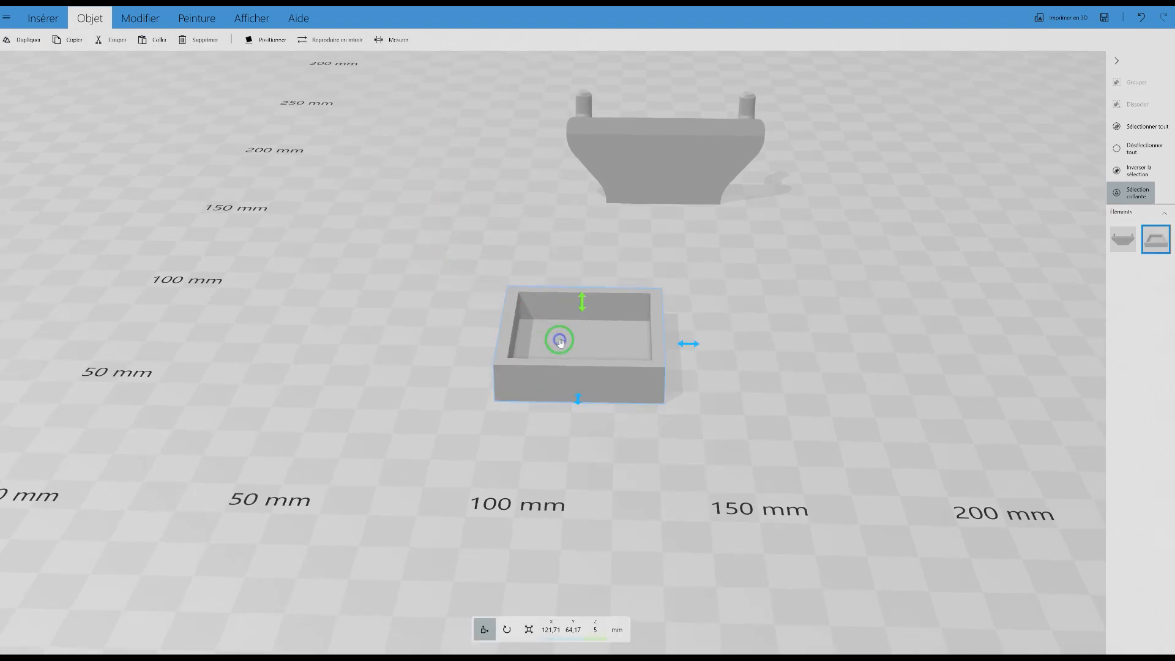
left_click(23, 40)
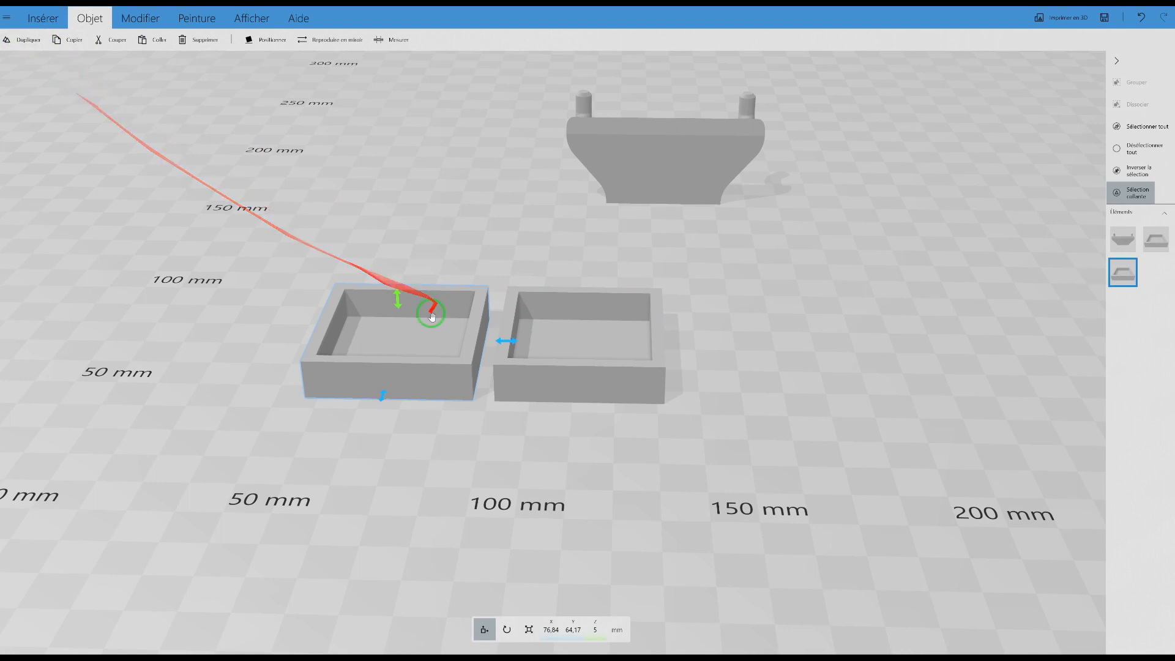
- Move the copied box flush against the original's left side and merge both into one two-compartment tray
left_click_drag(515, 342, 534, 341)
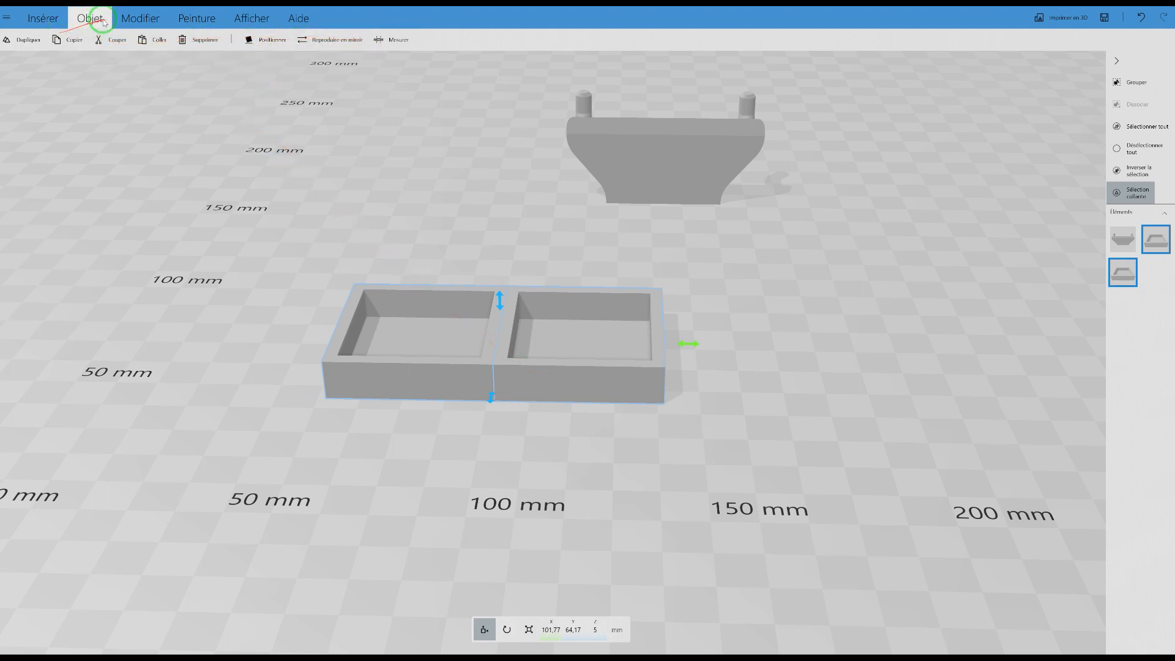
left_click(136, 20)
left_click(300, 39)
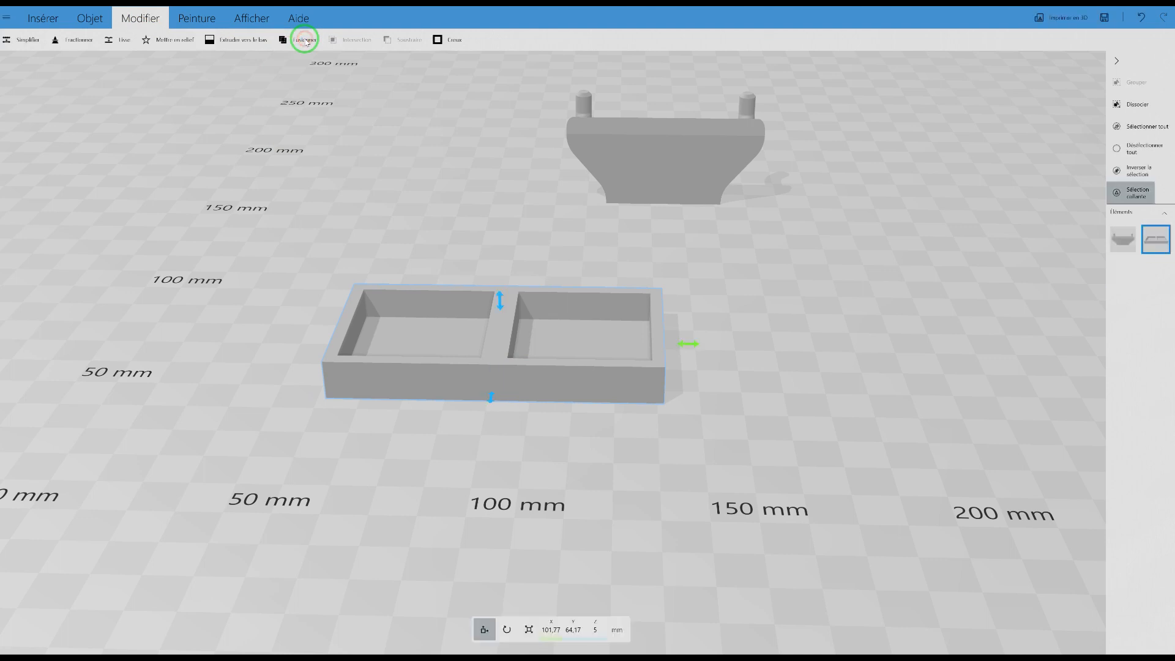
- Duplicate the two-compartment tray and place the copy flush against the original's left end at X 22.03
left_click(90, 18)
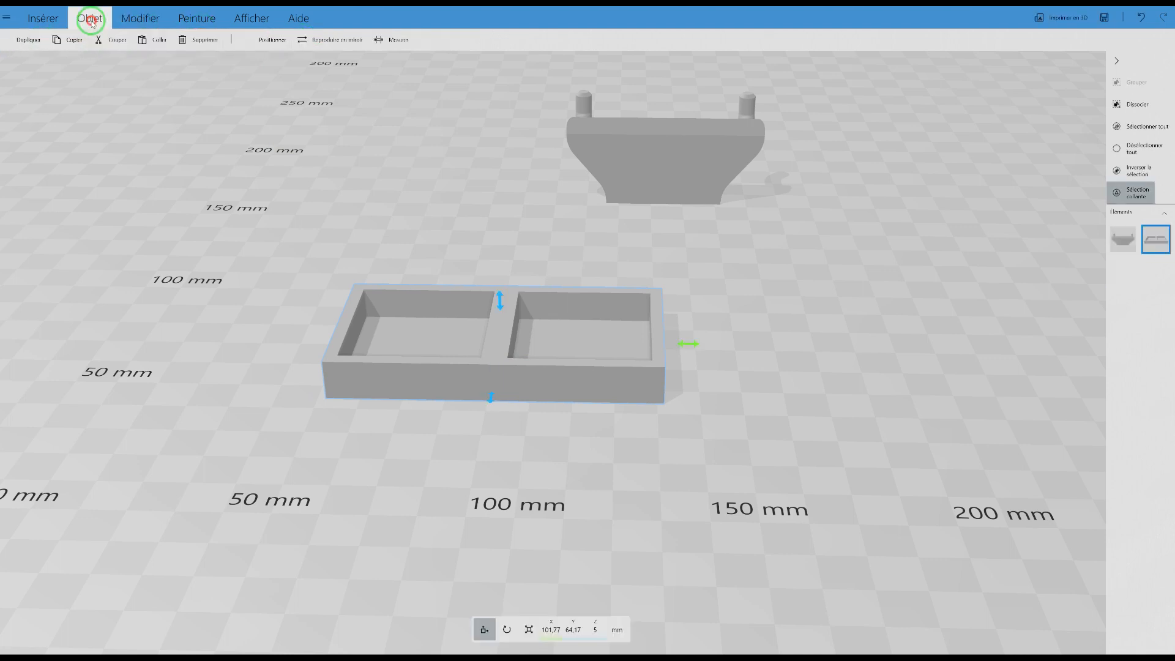
left_click(30, 40)
left_click_drag(352, 342, 367, 341)
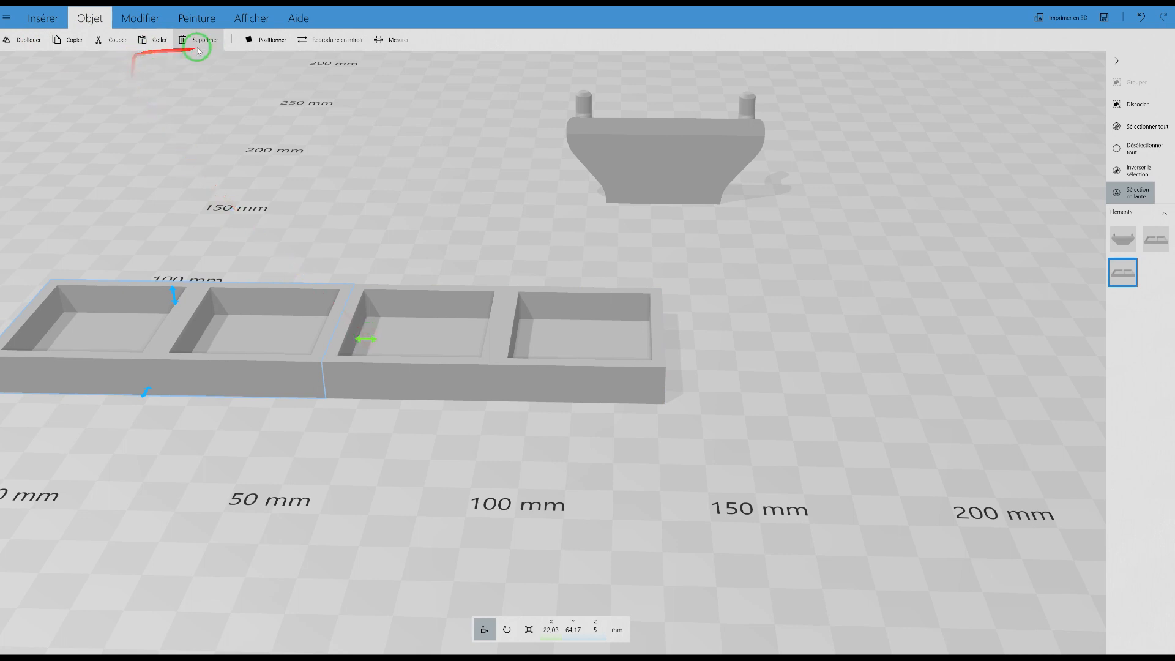
- Merge the two adjoining trays into a single four-compartment tray
left_click(477, 357)
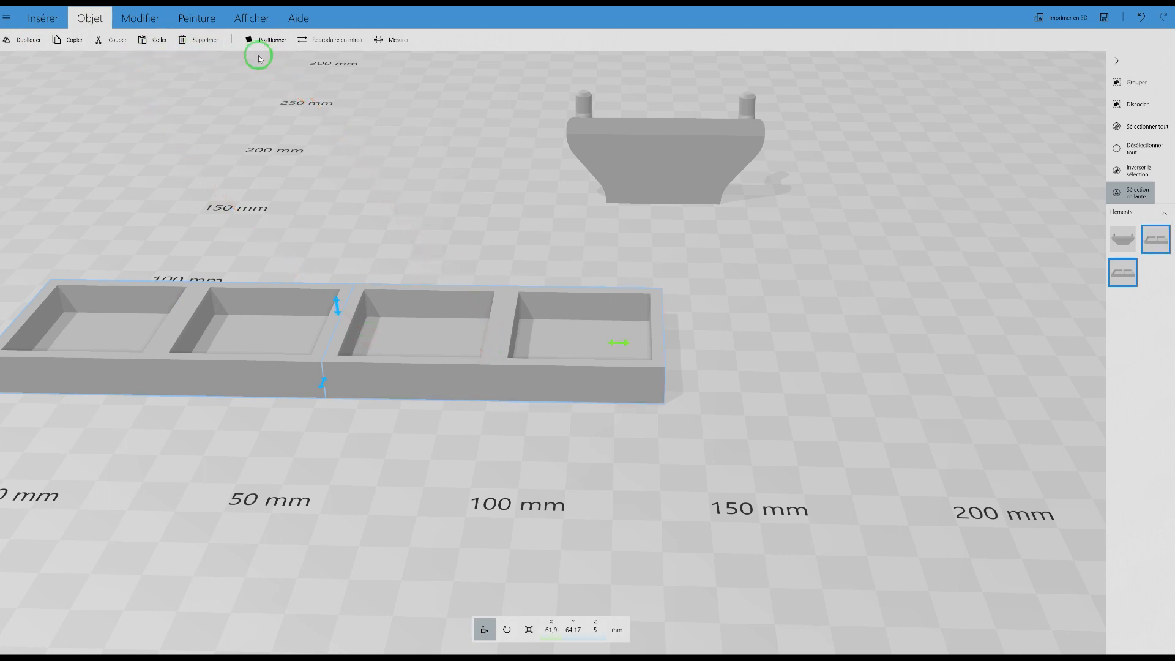
left_click(136, 23)
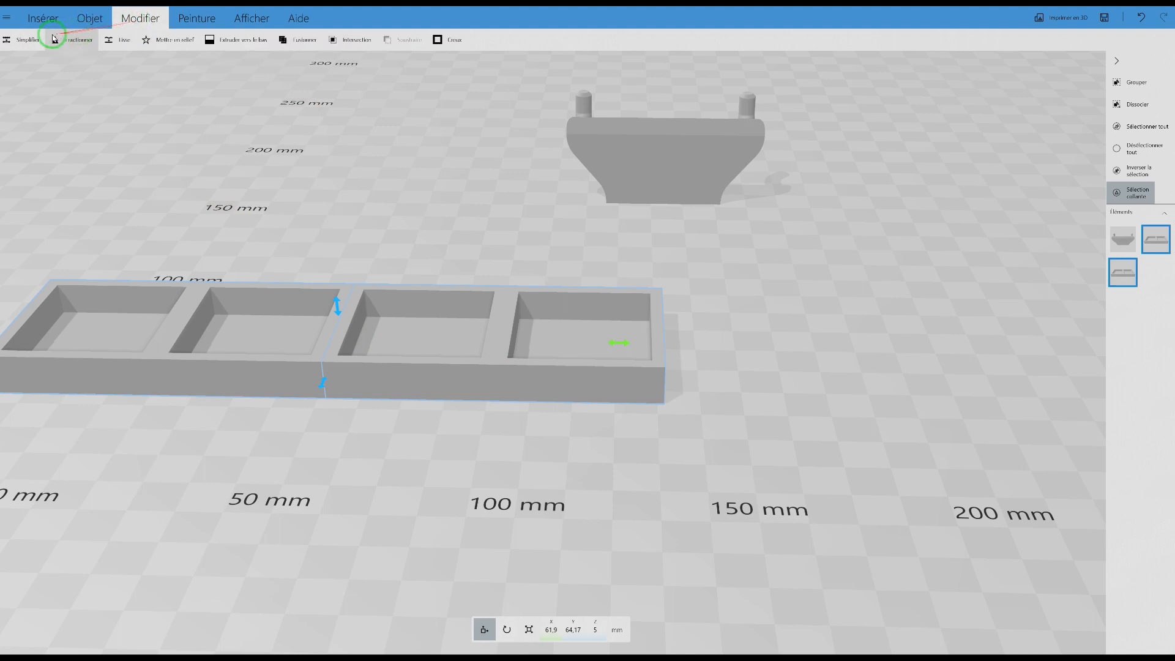
left_click(288, 41)
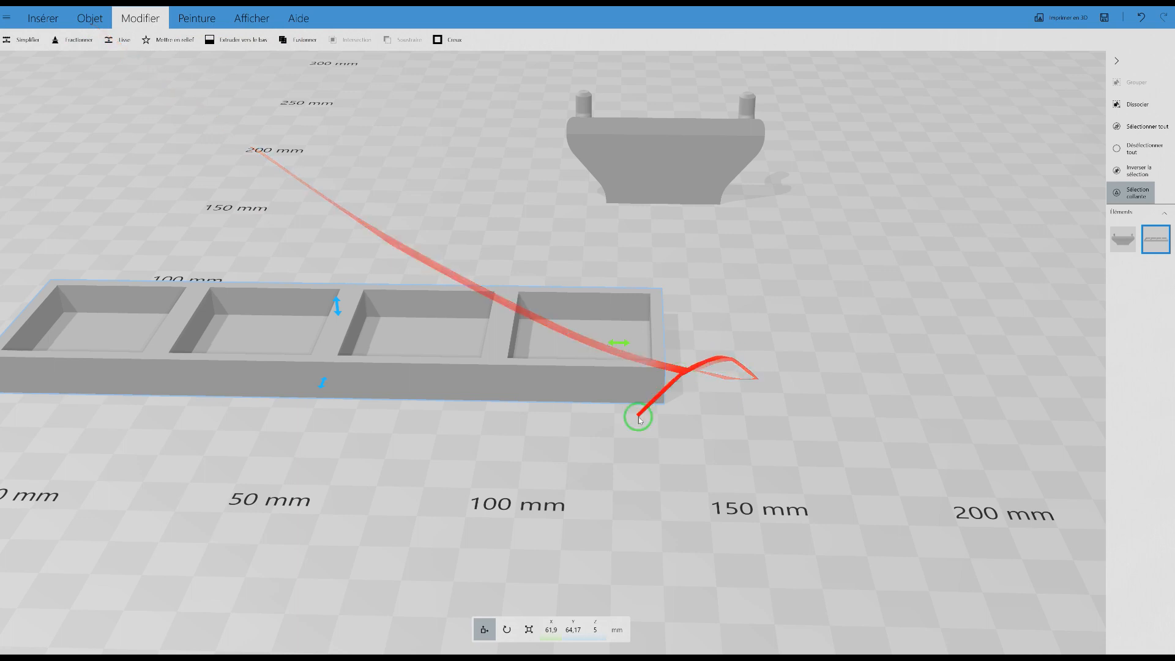
- Align the four-compartment tray and the bracket at X 139.68, with the bracket standing at the middle of the tray's back wall
left_click_drag(637, 341, 950, 331)
left_click(702, 151)
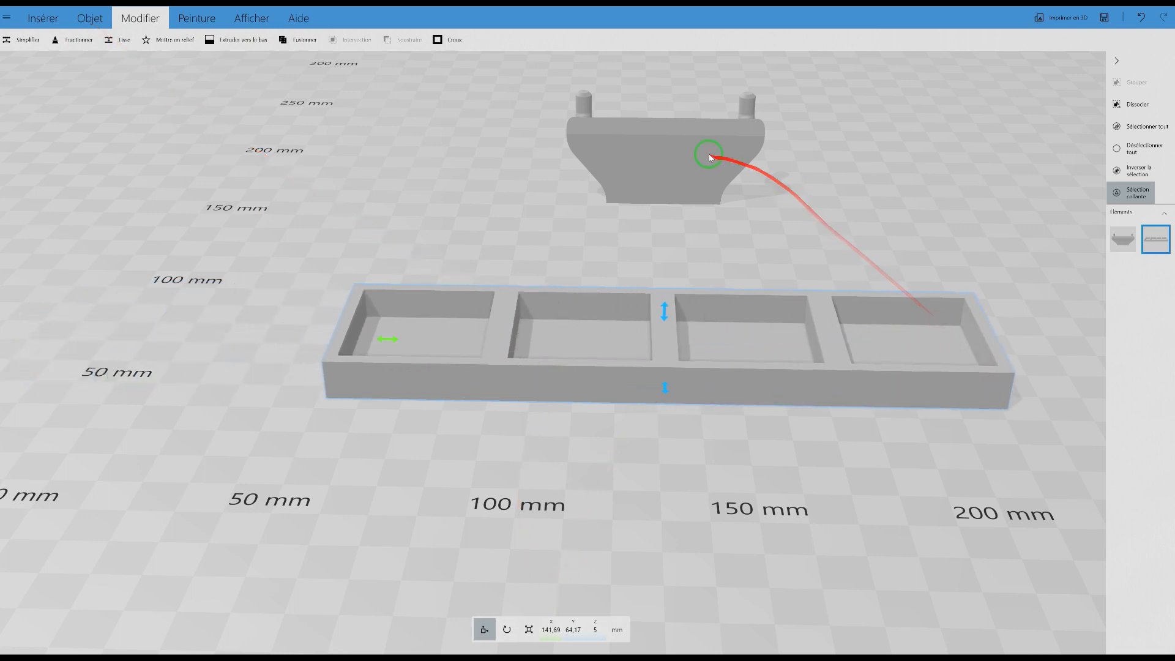
left_click_drag(503, 241, 830, 221)
left_click_drag(727, 386, 997, 350)
left_click_drag(103, 399, 197, 404)
left_click(1160, 239)
left_click_drag(194, 362, 552, 406)
left_click_drag(467, 443, 567, 354)
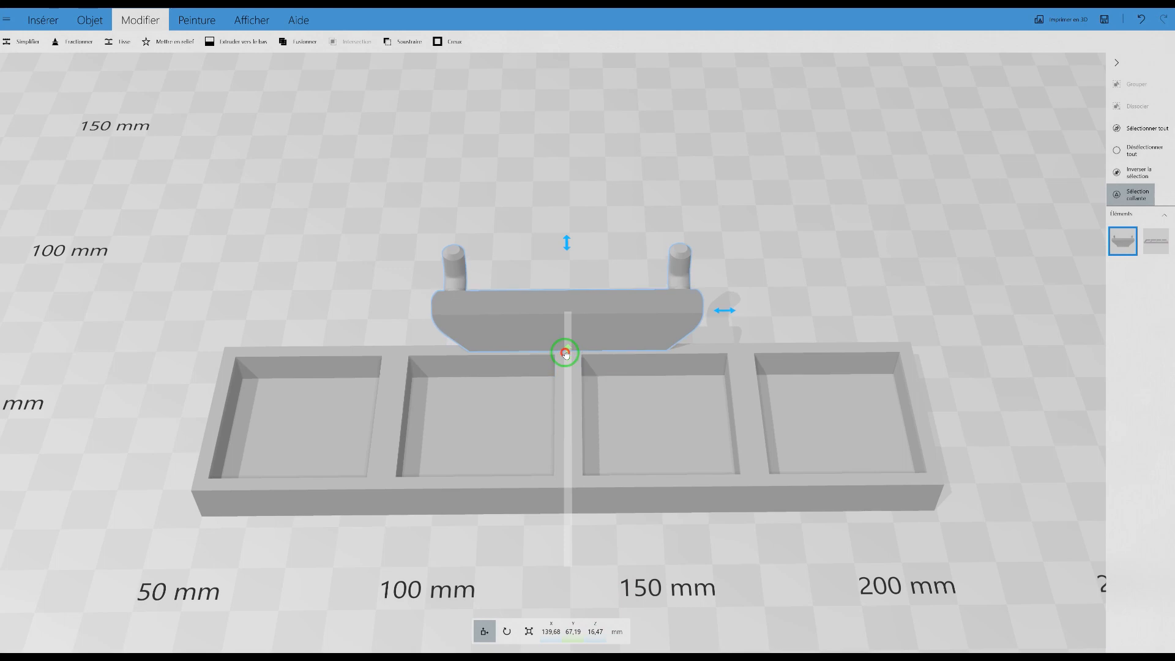
- Seat the bracket on the tray's back wall by fine-tuning its Y position to 66.3
left_click_drag(568, 354, 569, 355)
left_click_drag(643, 546, 863, 499)
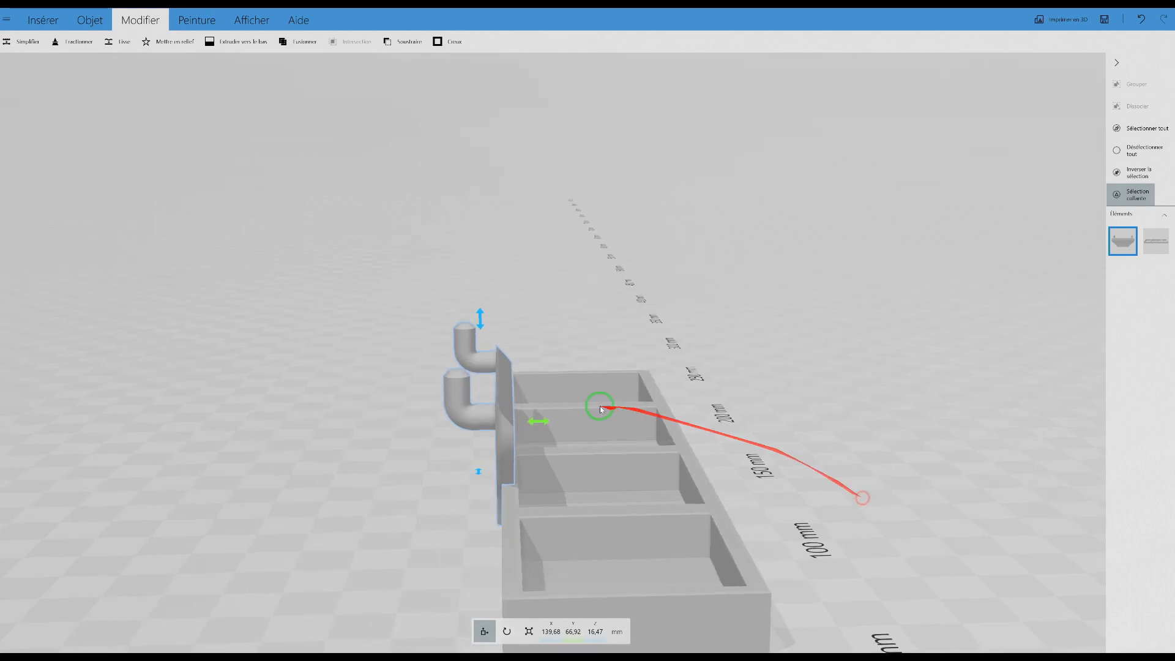
left_click_drag(543, 422, 544, 421)
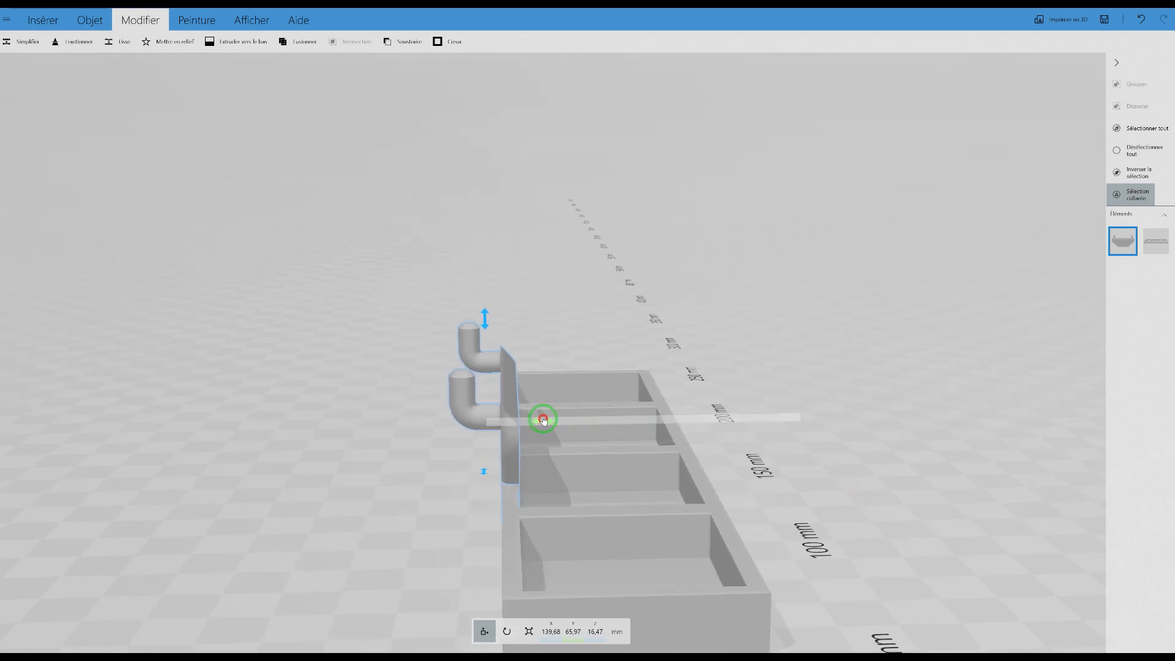
left_click_drag(542, 420, 480, 562)
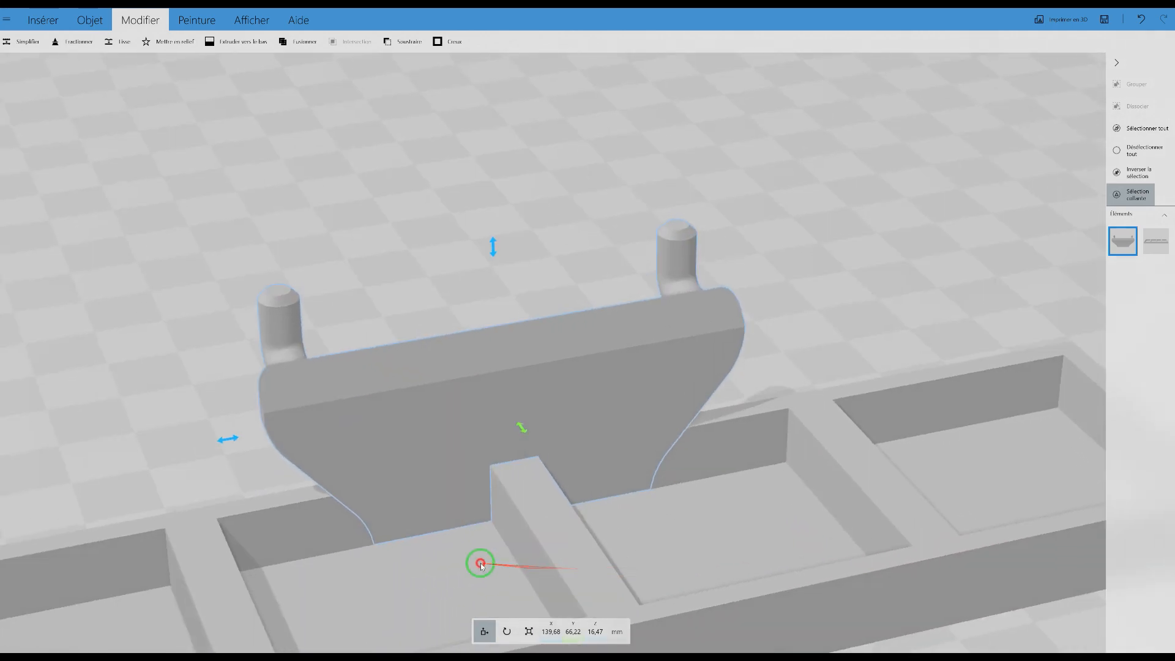
left_click_drag(523, 429, 522, 426)
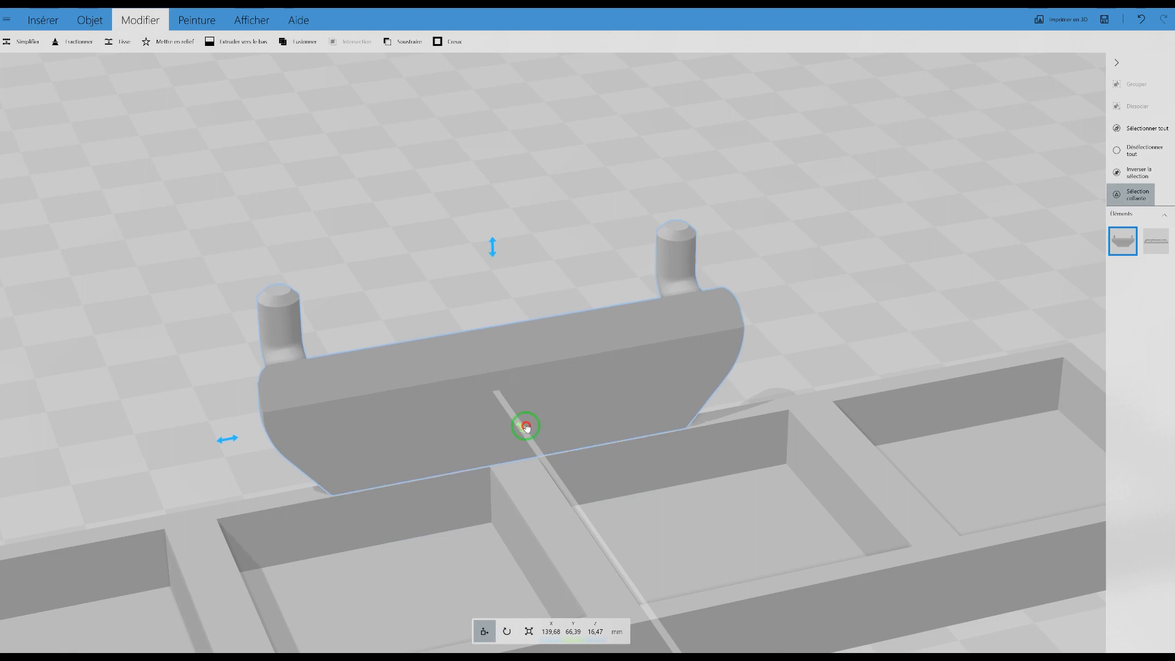
left_click_drag(526, 426, 902, 412)
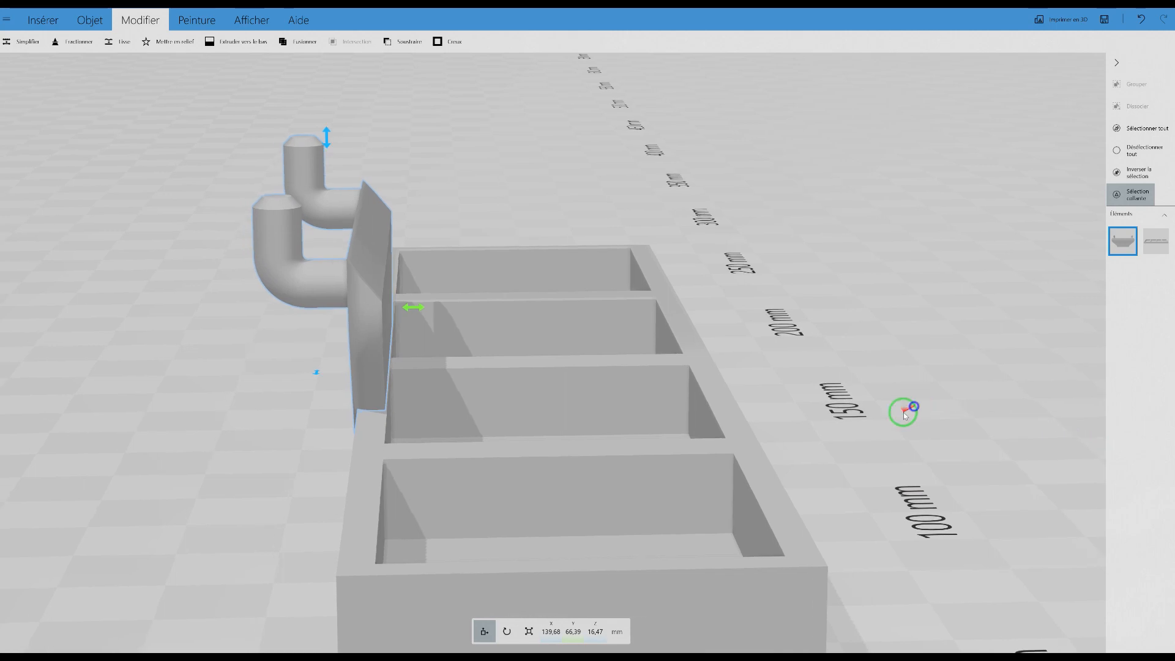
left_click(572, 633)
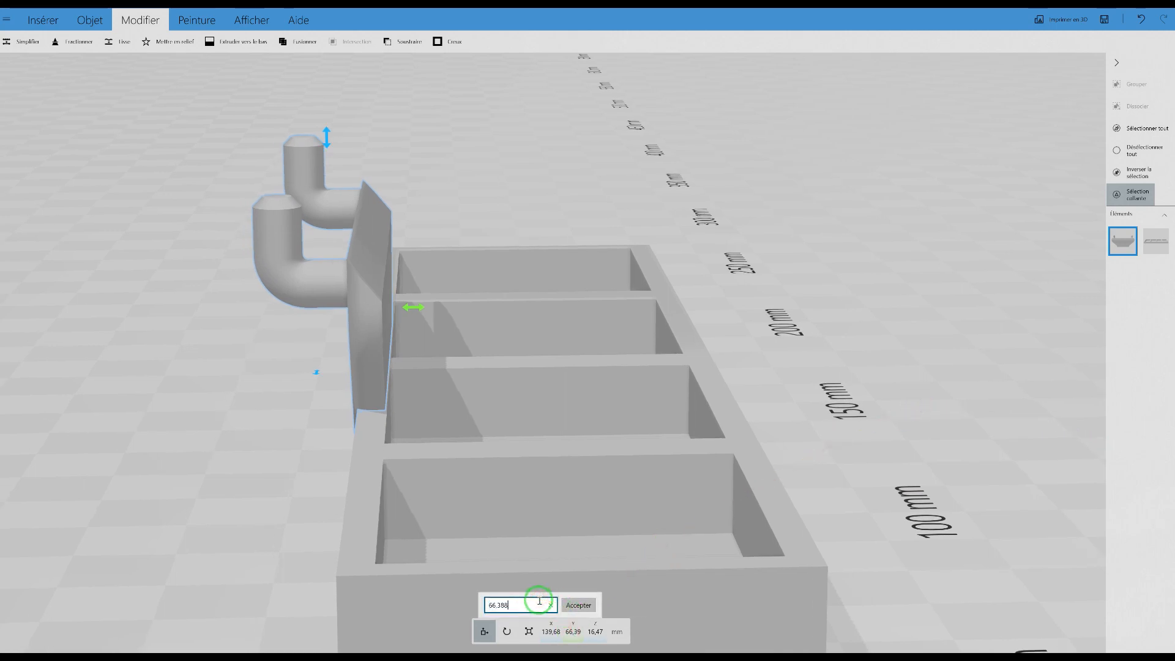
key("Return")
left_click(573, 632)
left_click(513, 605)
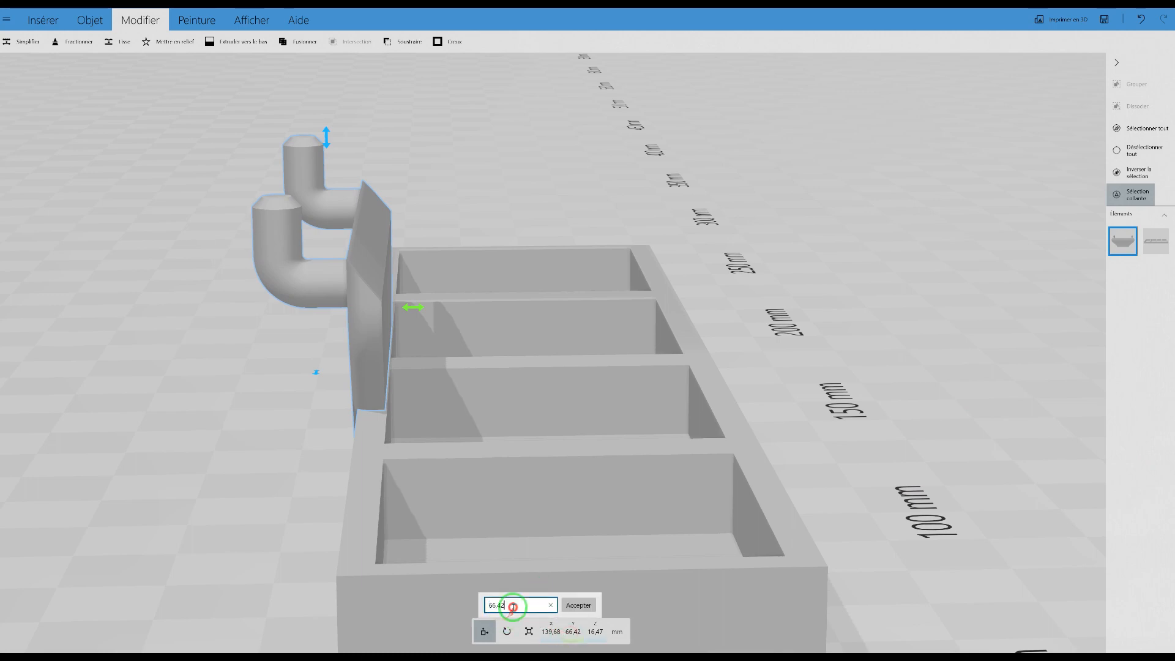
key("Return")
- Merge the bracket and the four-compartment tray into a single object
right_click_drag(514, 610, 789, 493)
right_click_drag(710, 494, 755, 453)
right_click_drag(926, 433, 788, 420)
right_click_drag(956, 390, 1164, 276)
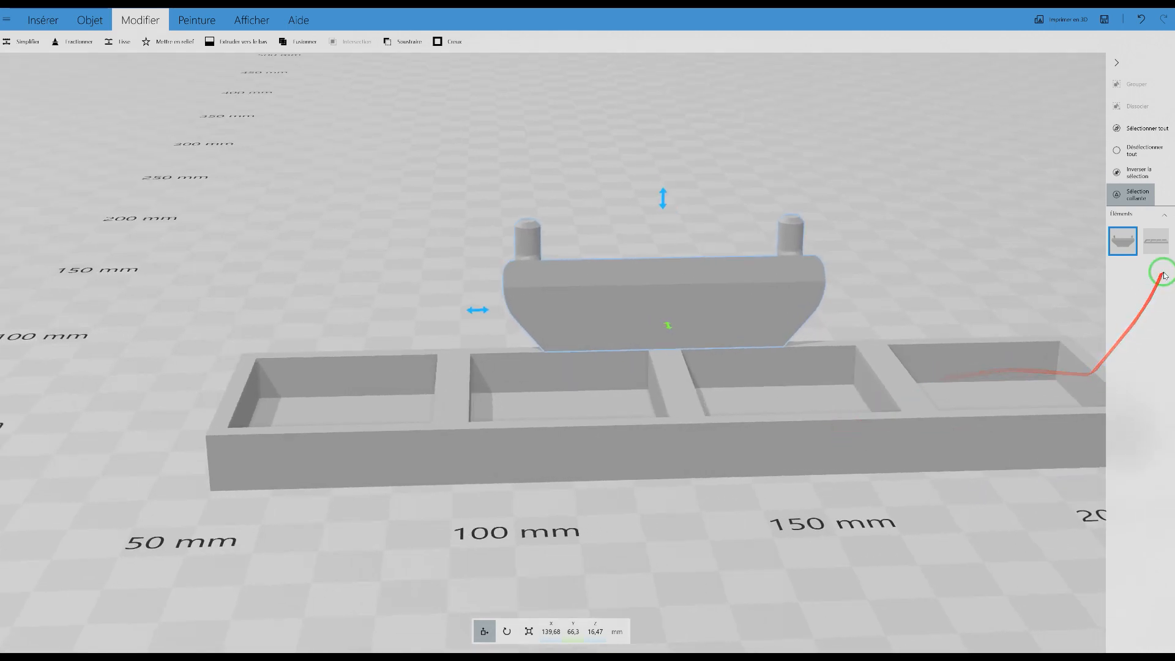
left_click(1156, 241)
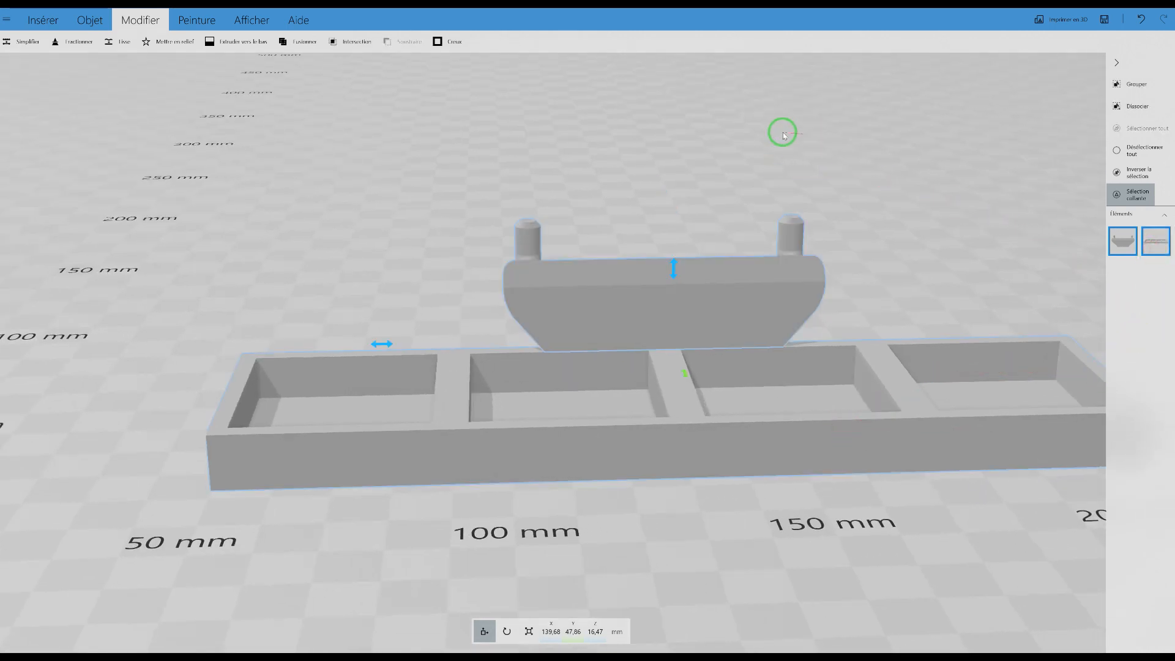
left_click(291, 41)
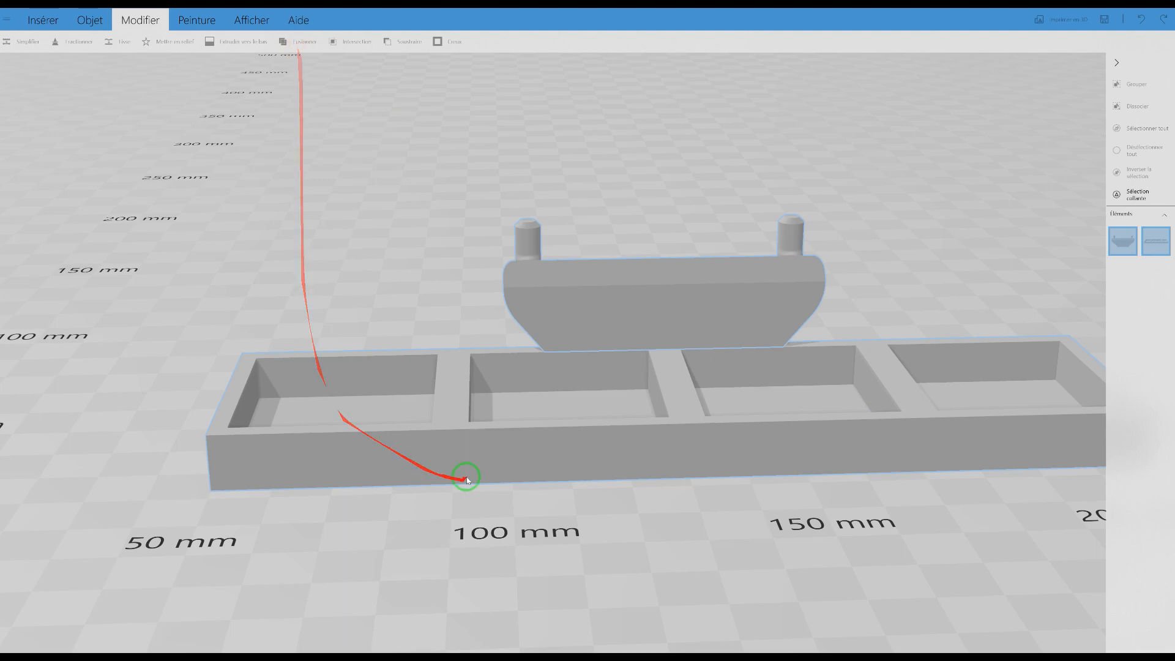
right_click_drag(741, 560, 775, 539)
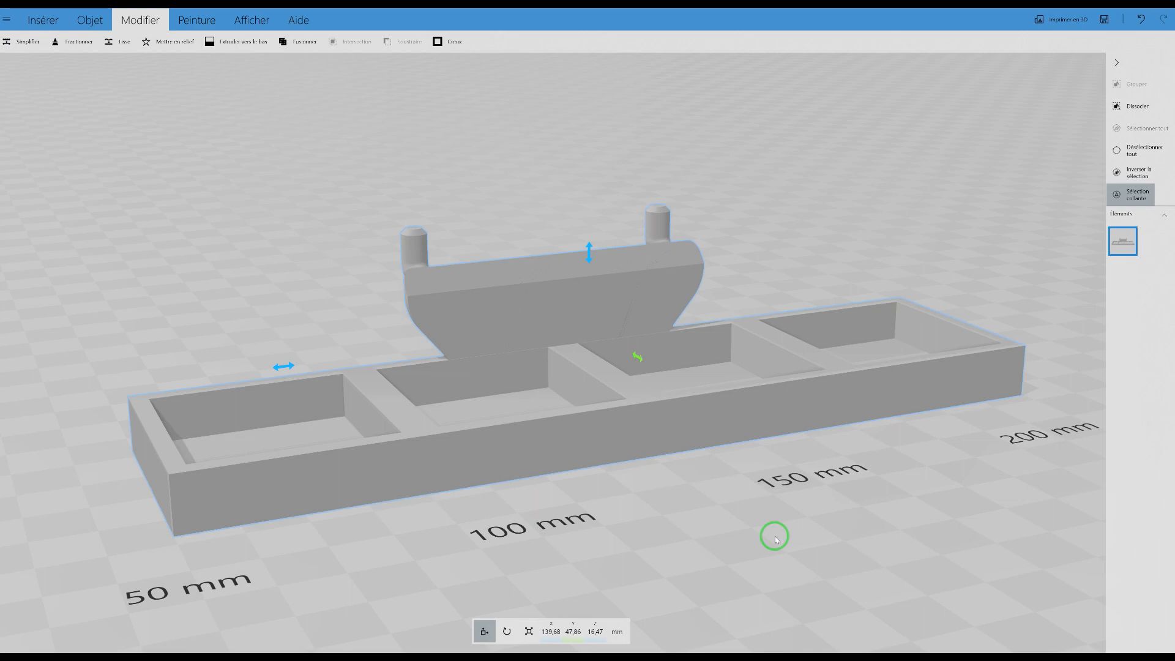